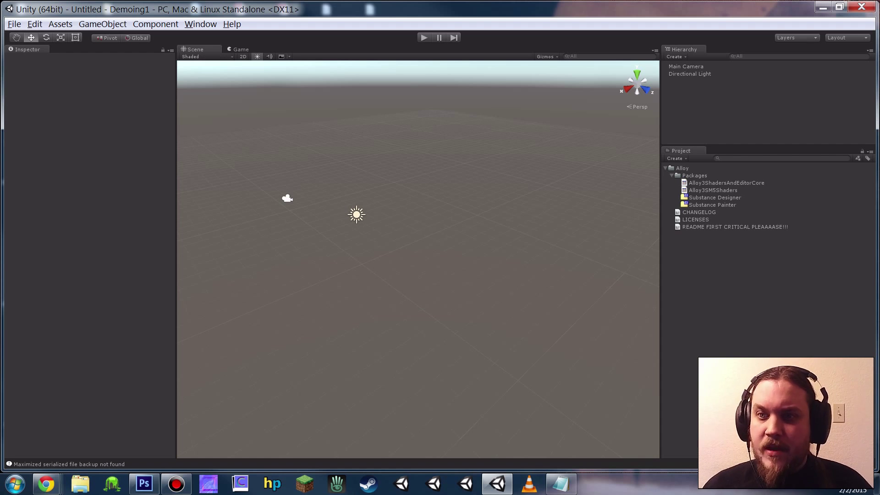
Import the complete Alloy3ShadersAndEditorCore package into the project.
double_click(720, 183)
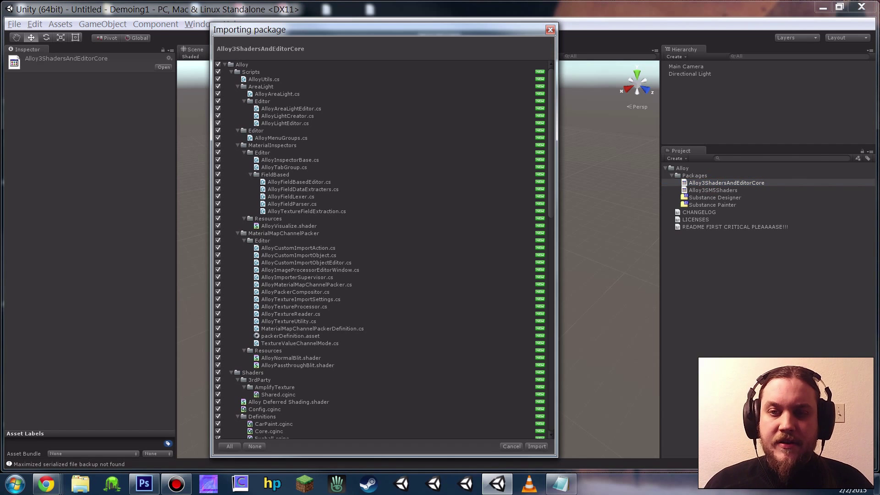
left_click_drag(370, 30, 349, 27)
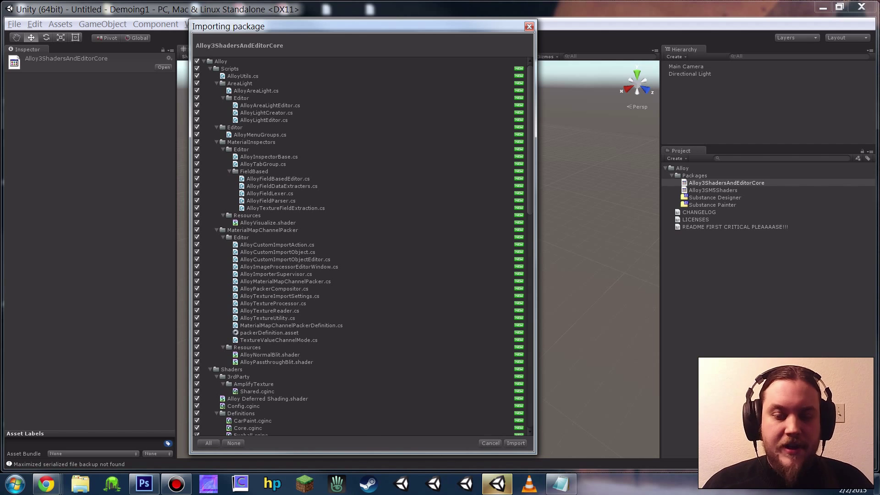
left_click(515, 443)
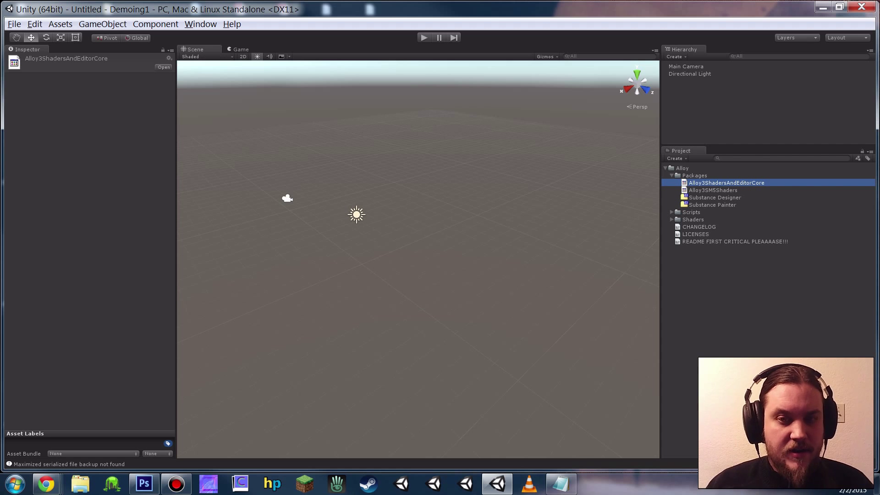
In the project's graphics settings, set Deferred to a custom shader and assign Alloy Deferred Shading from the Shaders folder.
left_click(35, 24)
left_click(116, 272)
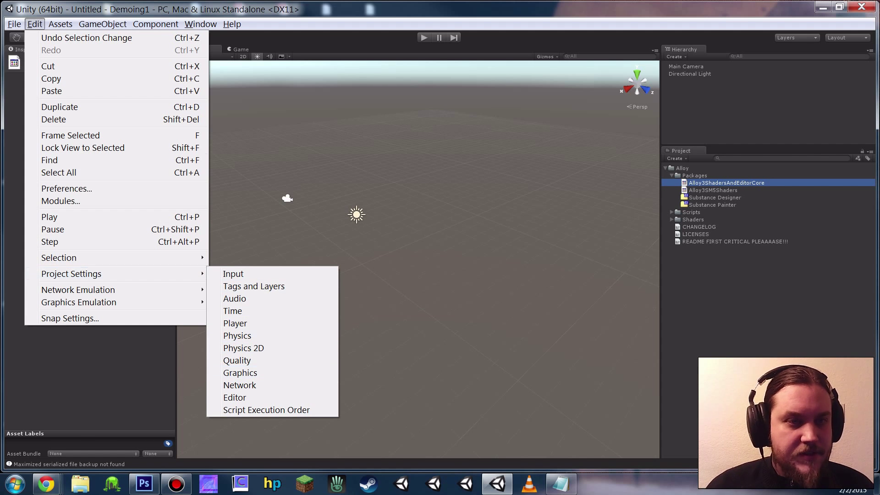
left_click(140, 274)
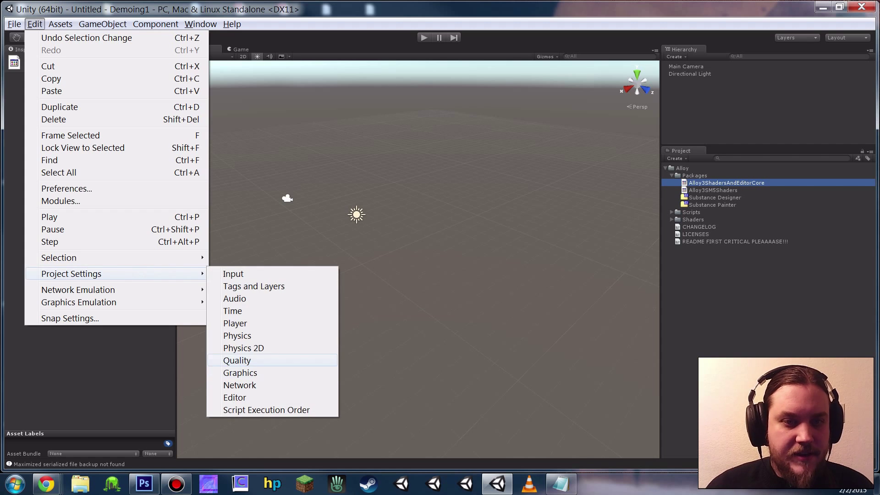
left_click(255, 373)
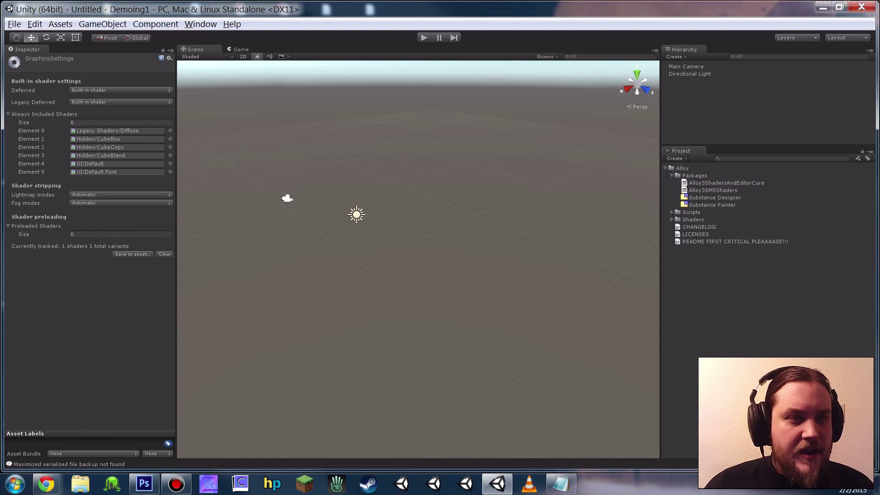
left_click(104, 91)
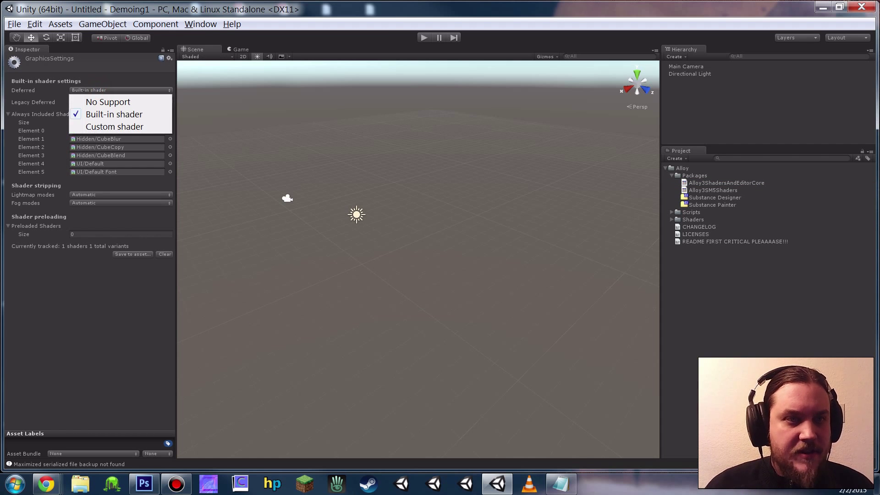
left_click(115, 124)
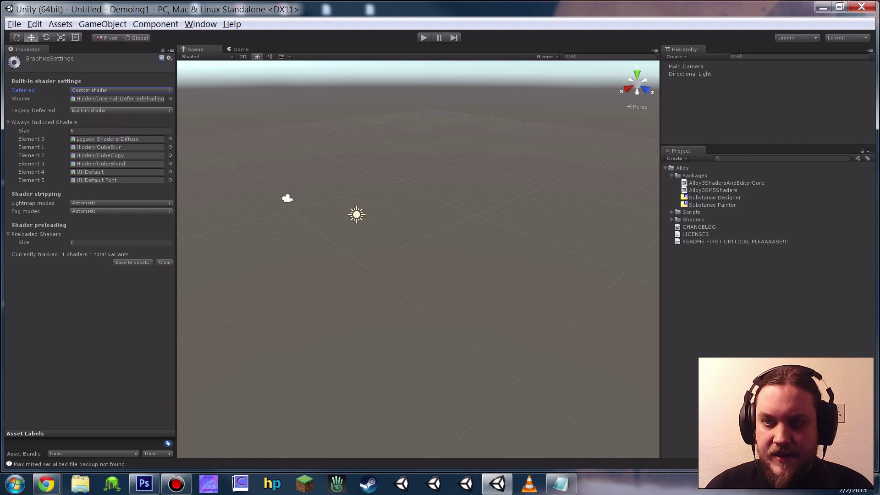
left_click(672, 220)
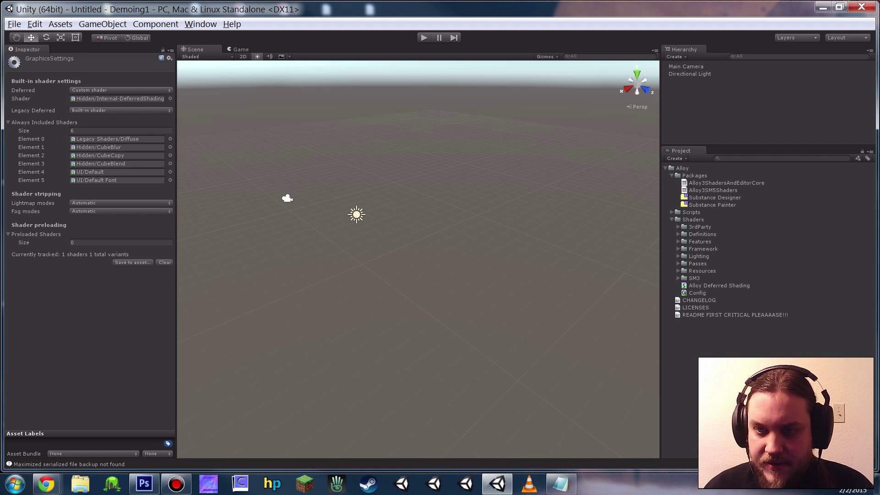
left_click_drag(719, 285, 119, 98)
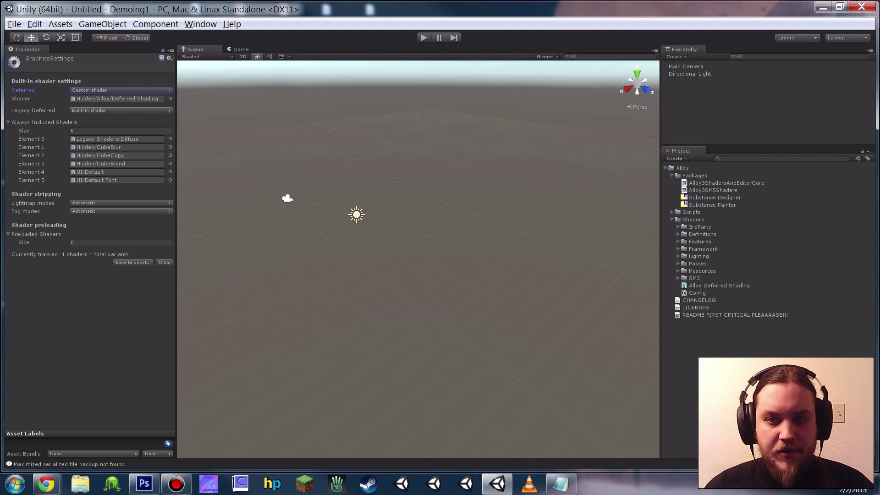
In the project's player settings, set the color space to Linear and the rendering path to Deferred.
left_click(35, 24)
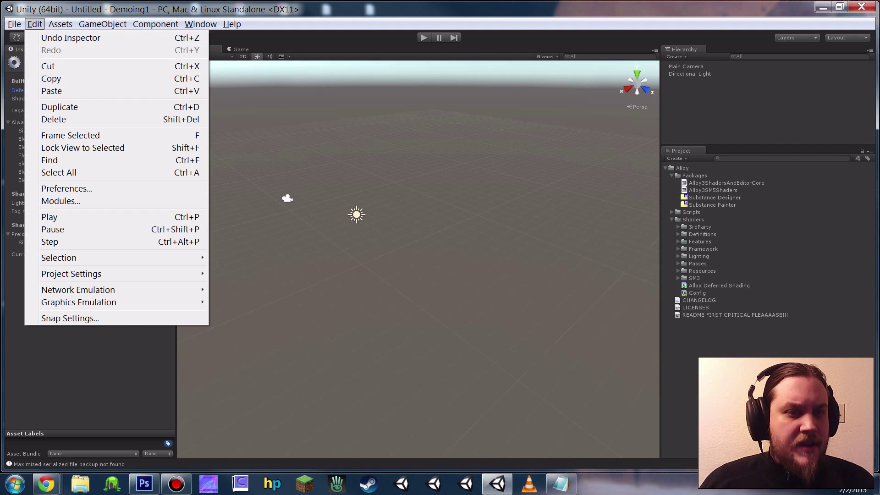
mouse_move(141, 274)
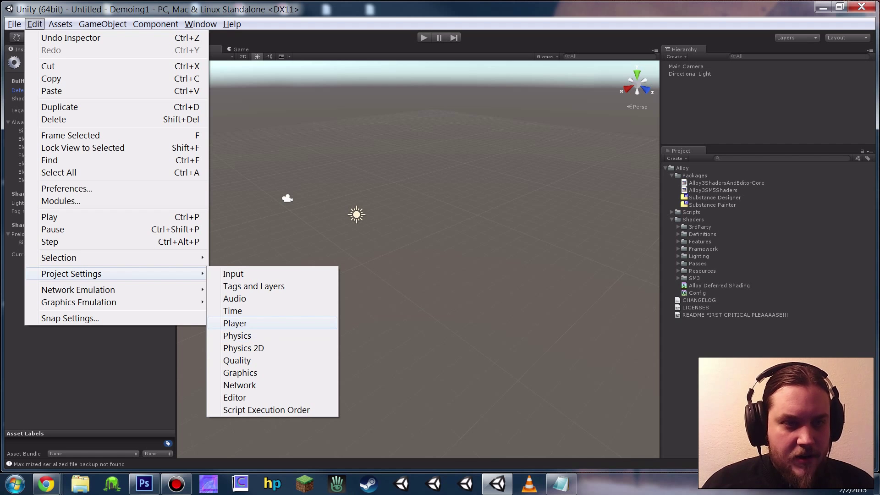
left_click(249, 322)
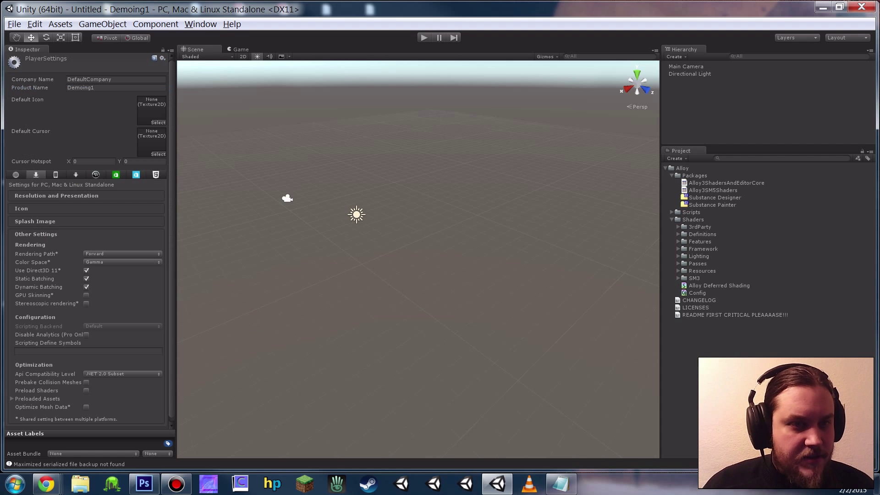
left_click(102, 262)
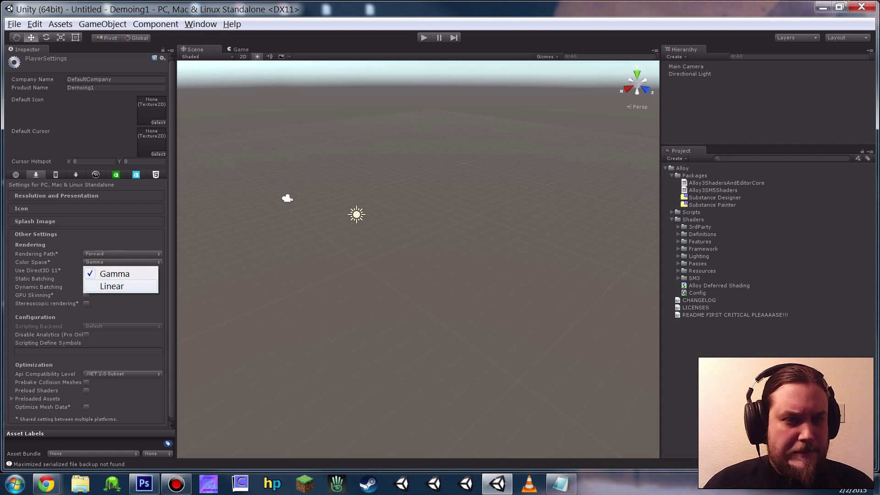
left_click(111, 287)
left_click(122, 254)
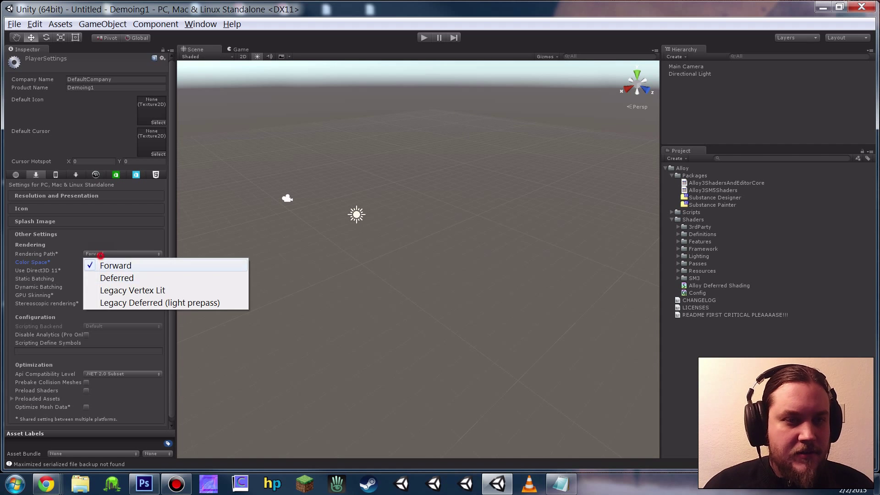
left_click(105, 277)
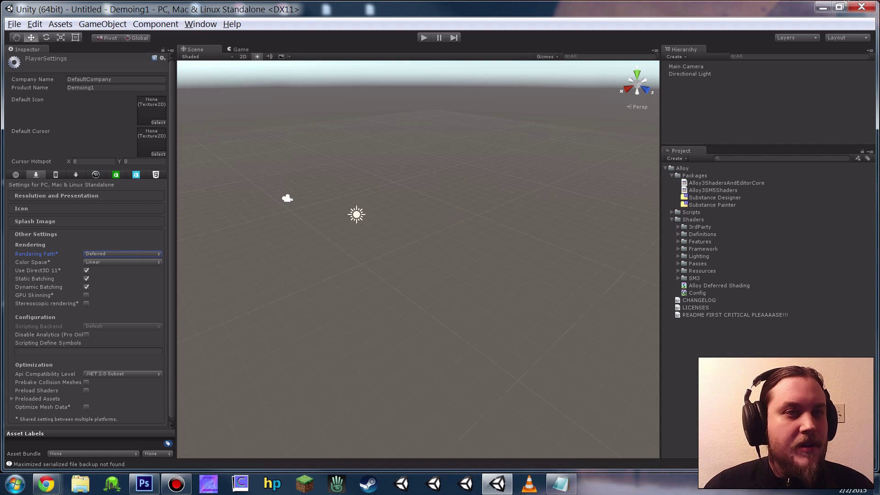
In the project's quality settings, delete every quality level except Fantastic and set its anti-aliasing to Disabled.
left_click(35, 24)
mouse_move(116, 273)
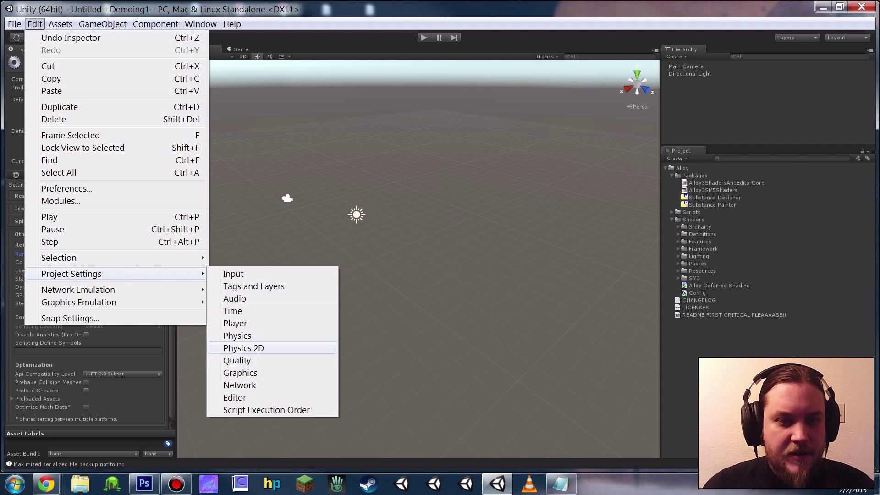
left_click(237, 360)
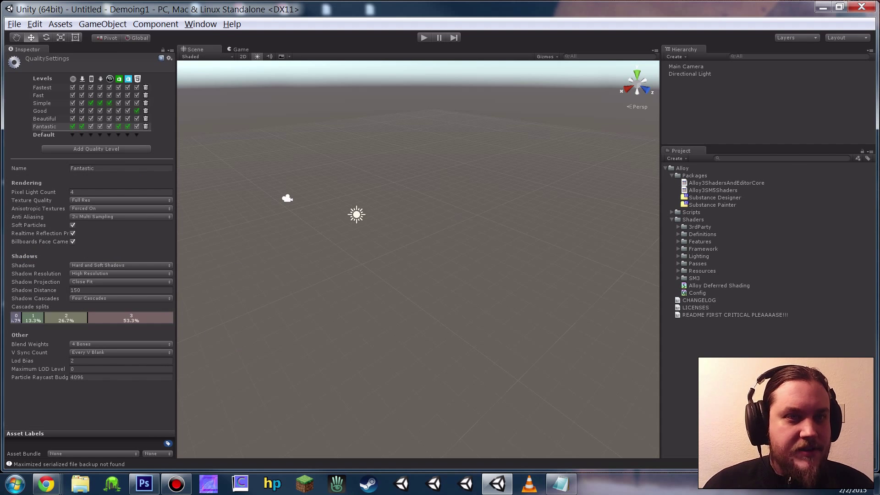
left_click(146, 88)
left_click(145, 88)
left_click(145, 88)
left_click(145, 88)
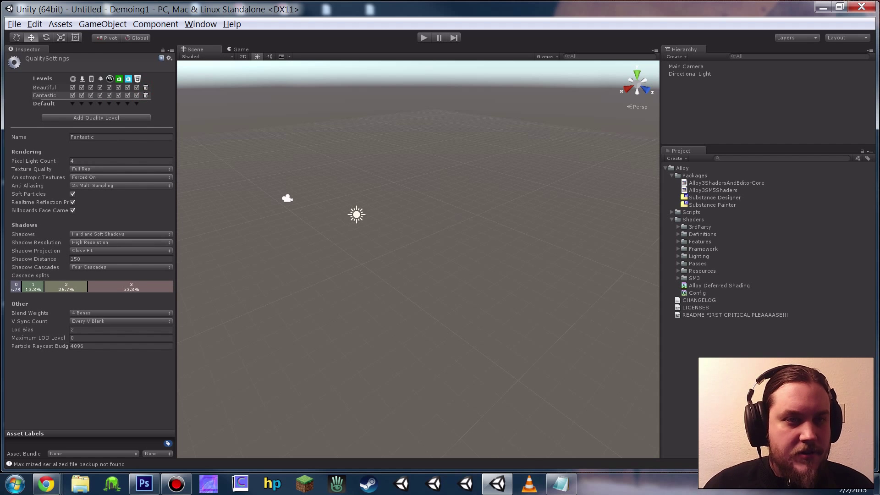
left_click(145, 87)
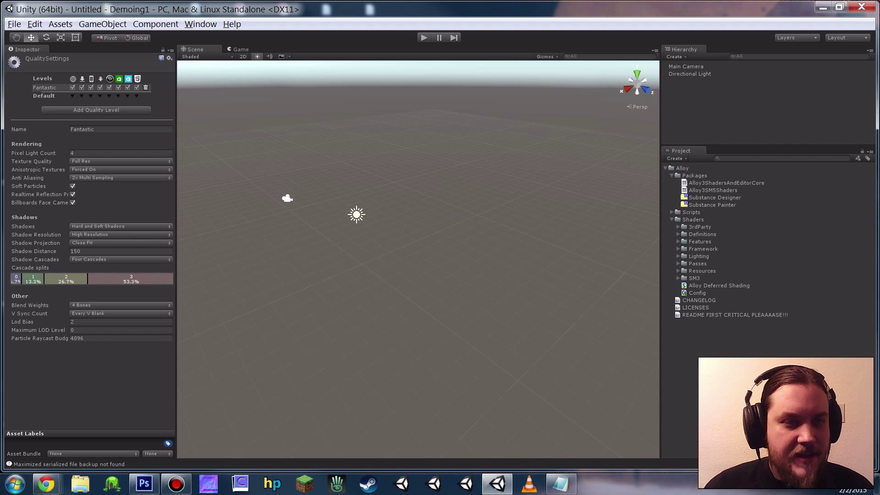
left_click(92, 178)
left_click(102, 189)
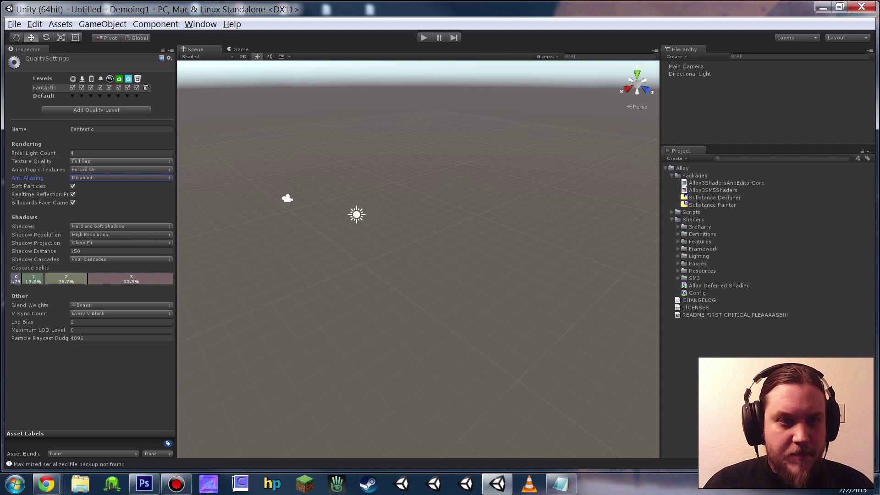
Enable HDR on the Main Camera.
left_click(692, 67)
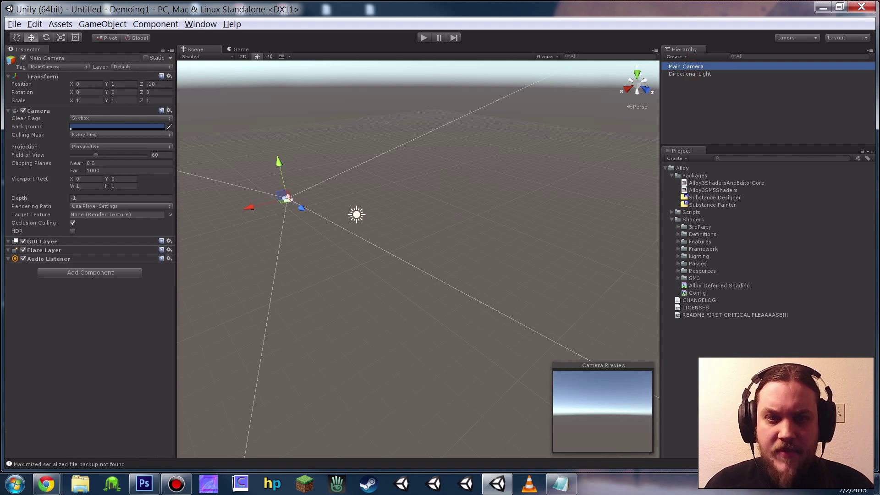
left_click(72, 231)
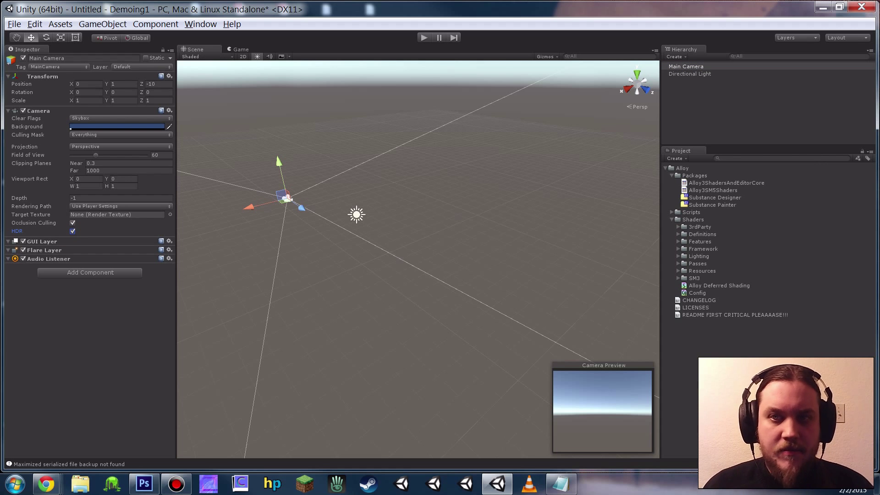
Start importing the Effects standard package and collapse the GlassRefraction folder and both ImageEffects folders in its file tree.
left_click(60, 24)
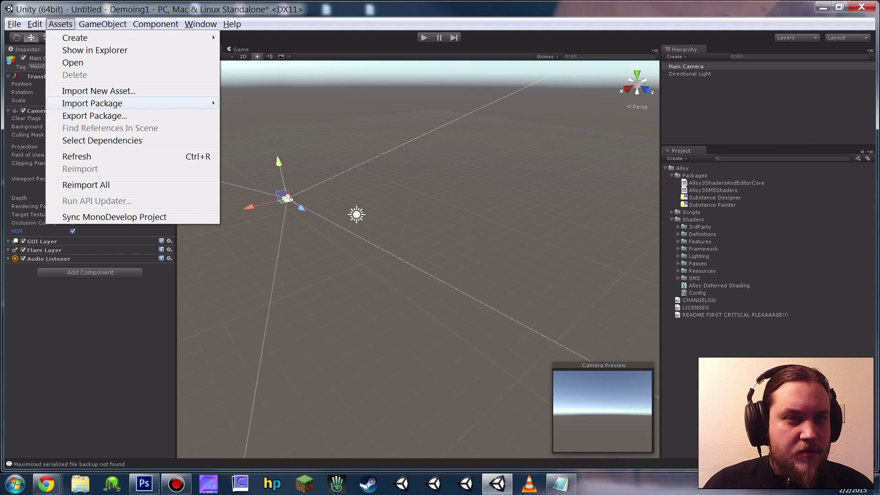
mouse_move(92, 103)
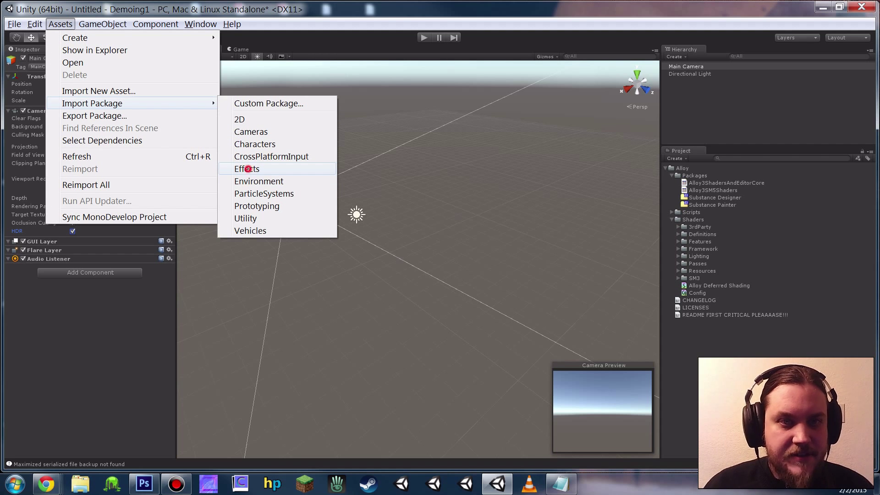
left_click(248, 169)
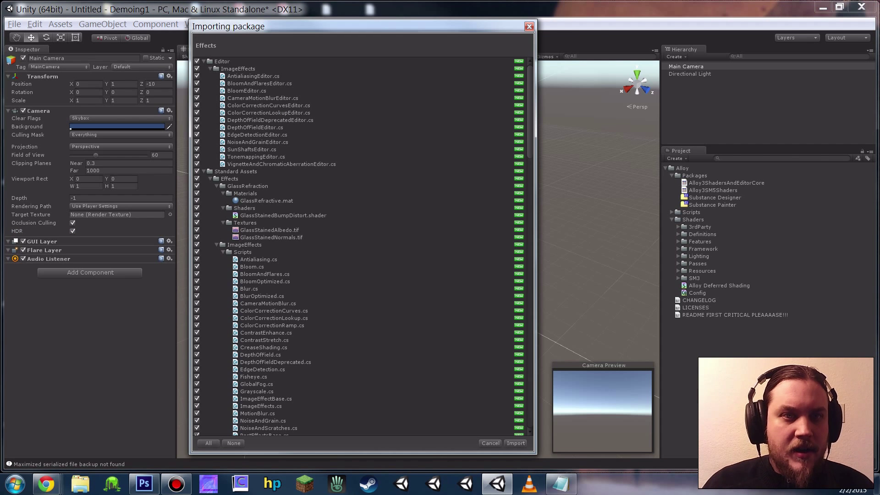
left_click(207, 62)
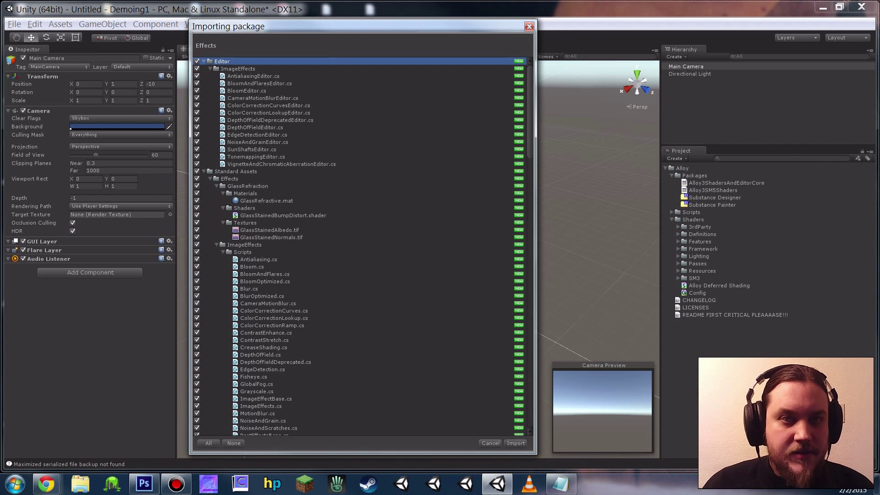
left_click(210, 68)
left_click(210, 83)
left_click(210, 83)
left_click(217, 90)
left_click(217, 98)
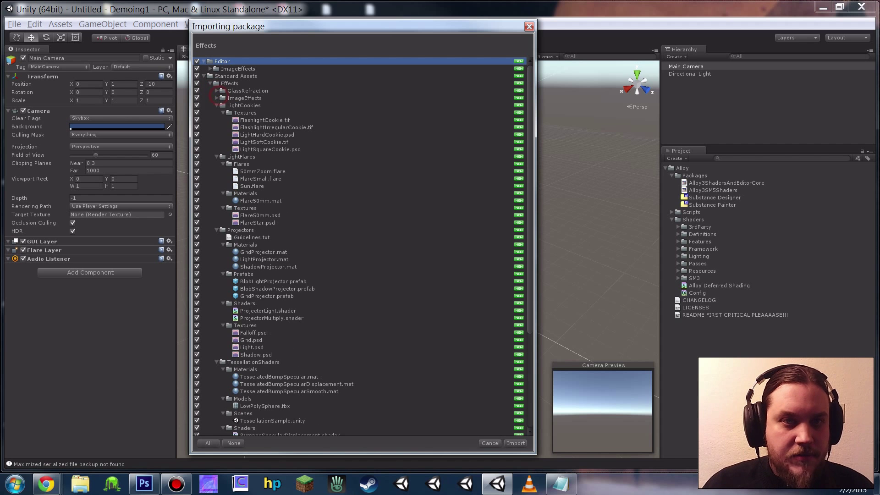
Exclude the GlassRefraction, LightCookies, LightFlares, Projectors and TessellationShaders folders from the Effects import, collapsing the expanded ones.
left_click(197, 90)
left_click(215, 105)
left_click(197, 113)
left_click(197, 105)
left_click(217, 112)
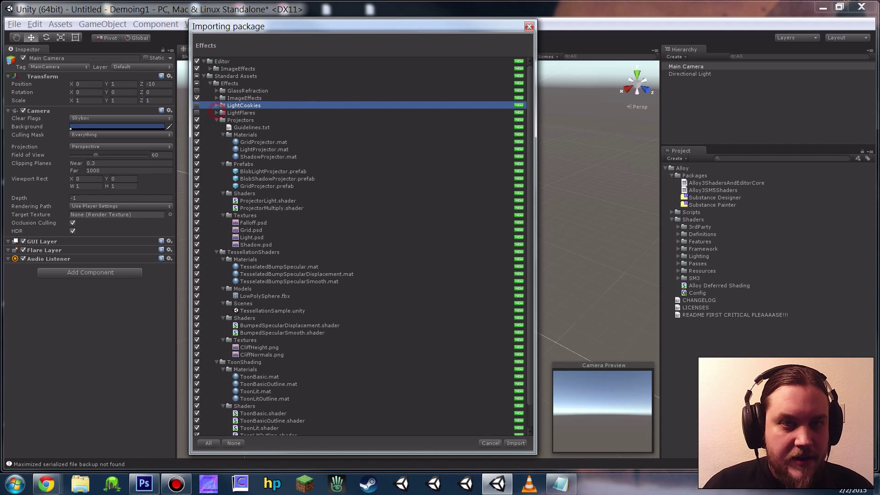
left_click(215, 120)
left_click(196, 119)
left_click(196, 127)
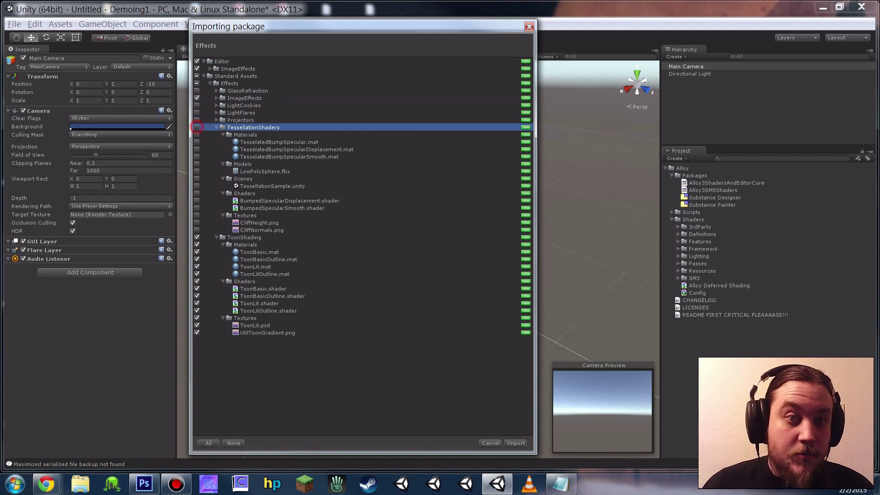
left_click(216, 127)
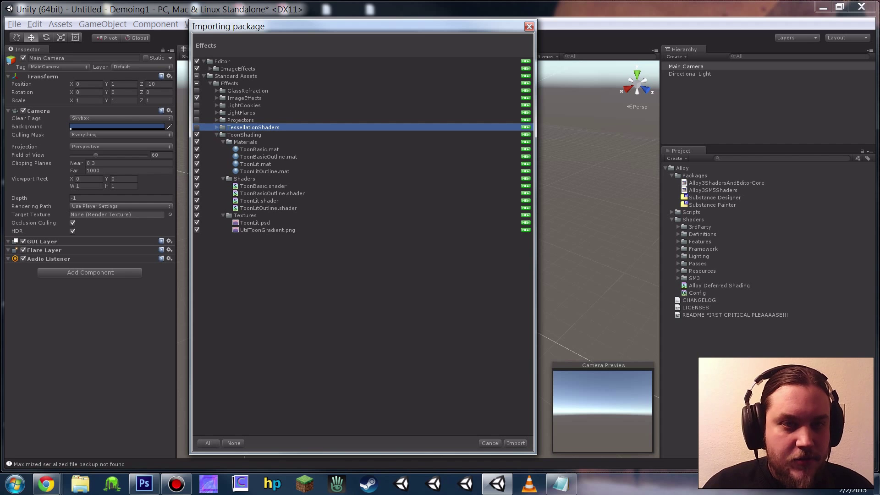
Check the contents of the ImageEffects folder, exclude ToonShading as well, and import the Effects package.
left_click(217, 98)
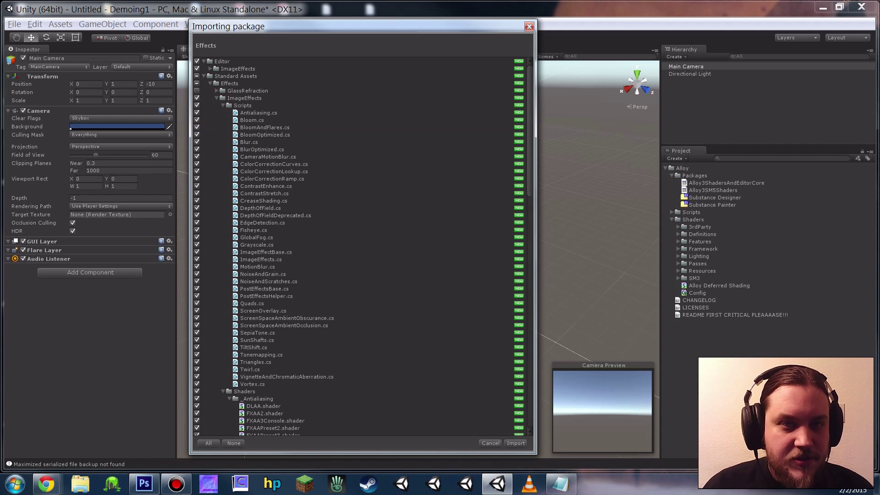
left_click(217, 99)
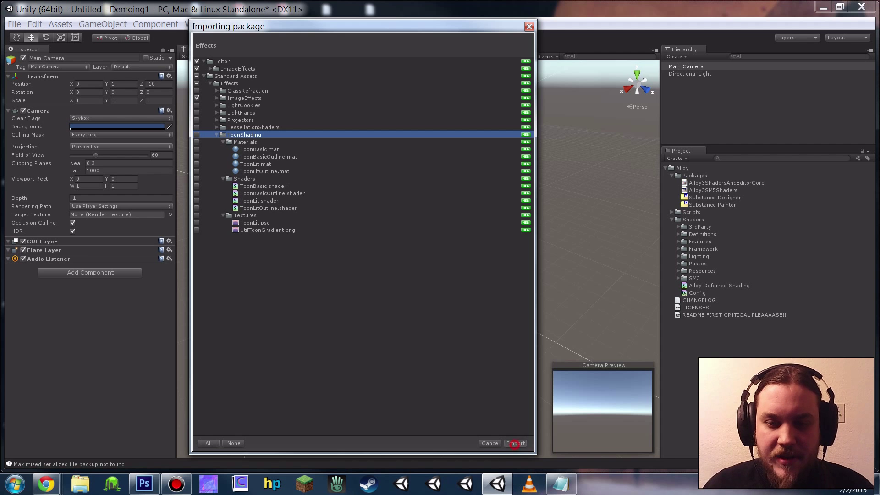
left_click(515, 443)
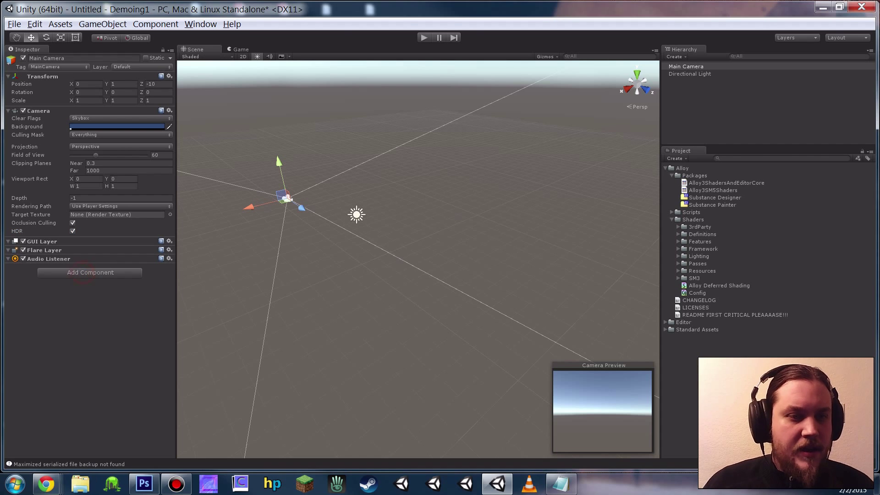
Add the Tonemapping image effect from Color Adjustments to the Main Camera.
left_click(80, 272)
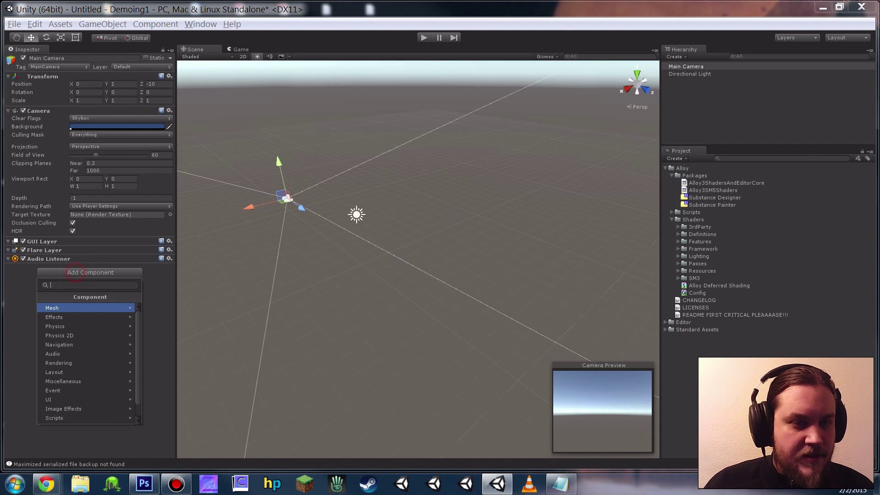
left_click(69, 409)
left_click(77, 345)
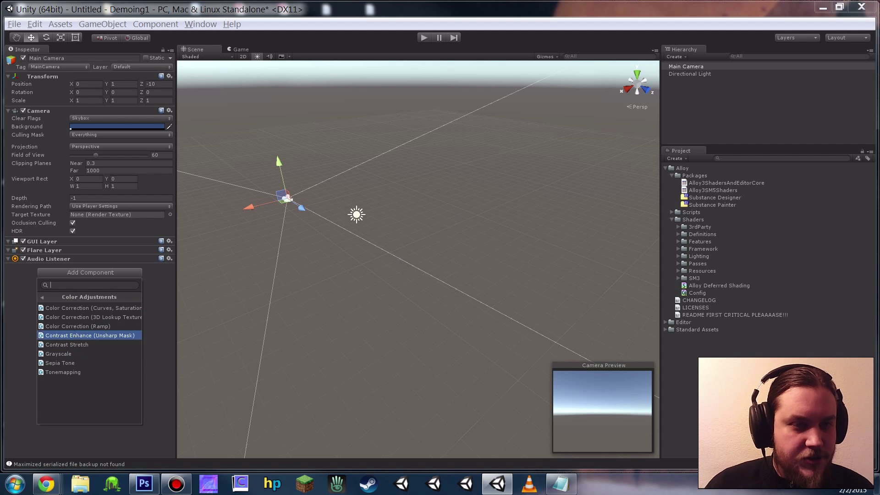
left_click(63, 372)
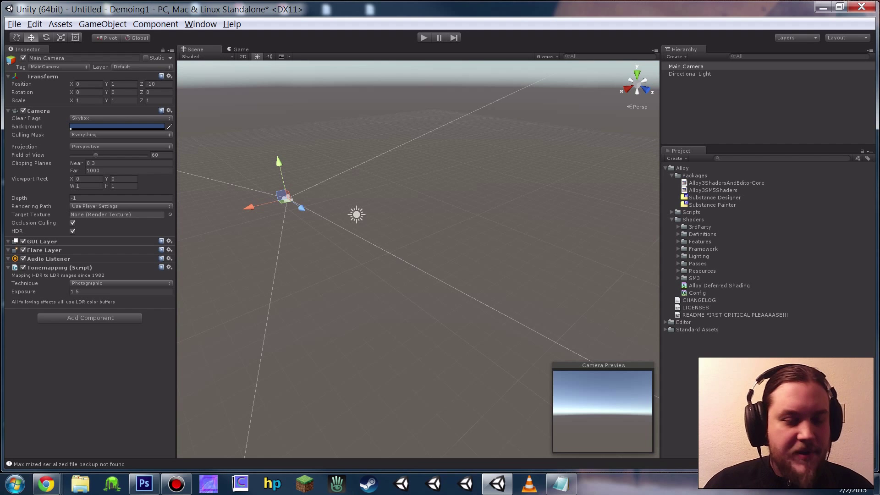
Add the Antialiasing image effect to the Main Camera.
left_click(90, 318)
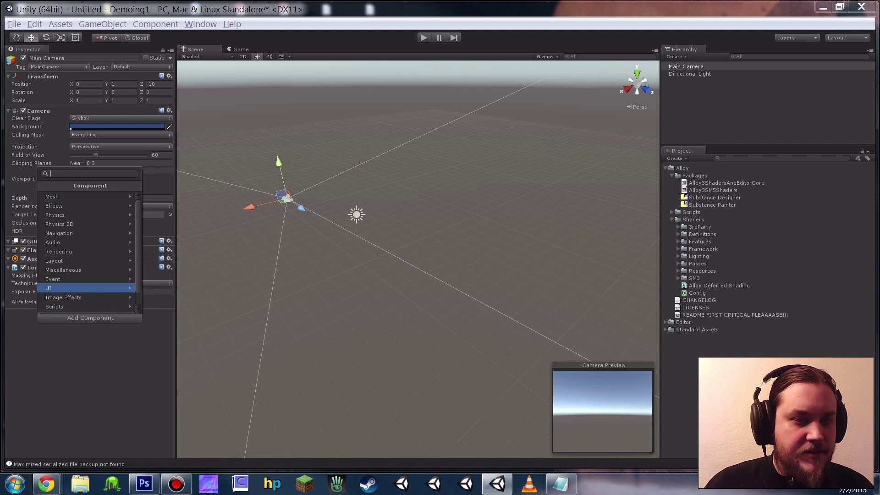
left_click(63, 297)
left_click(69, 196)
left_click(90, 196)
Dock the Game view below the Scene view so that both are shown together.
right_click_drag(514, 225, 434, 253, "alt")
left_click_drag(363, 293, 367, 274, "alt")
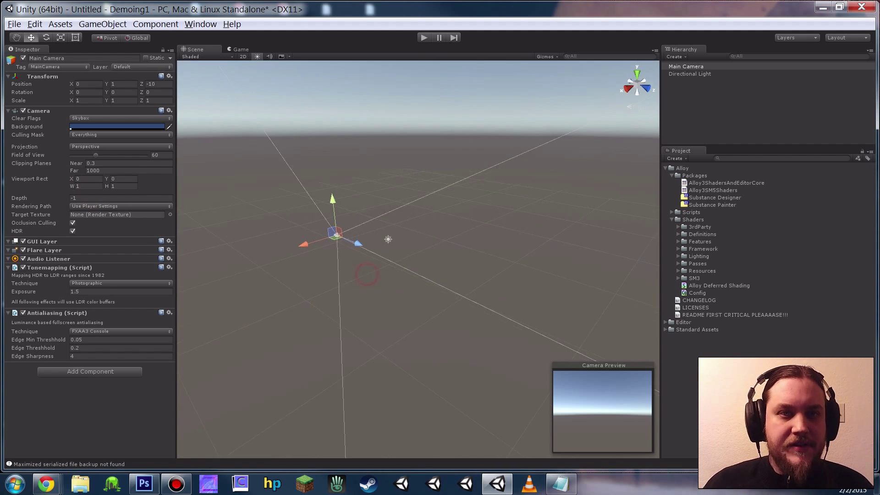
left_click_drag(241, 49, 353, 366)
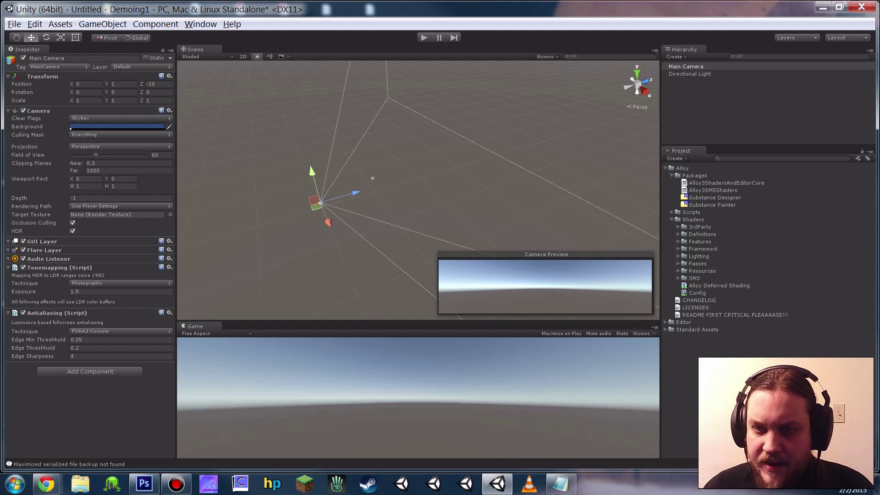
Reimport the Resources folder inside Alloy's Shaders folder and collapse the Shaders and Packages folders.
left_click(678, 271)
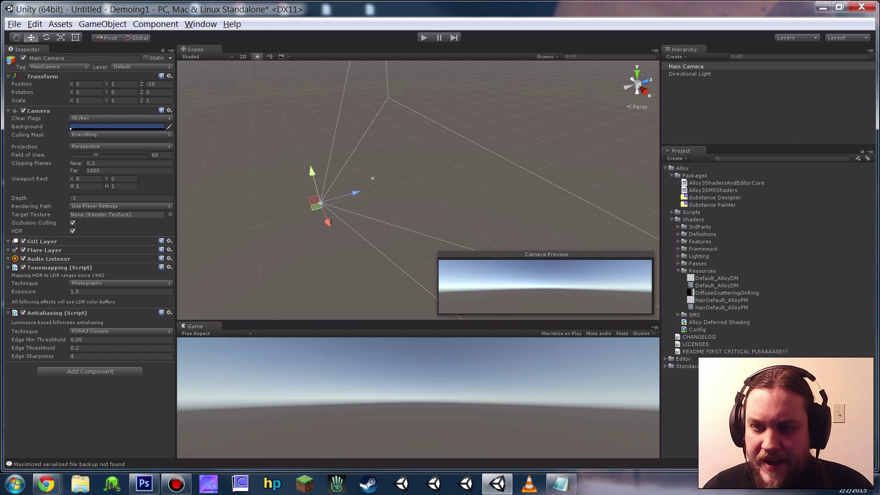
left_click(705, 271)
right_click(698, 273)
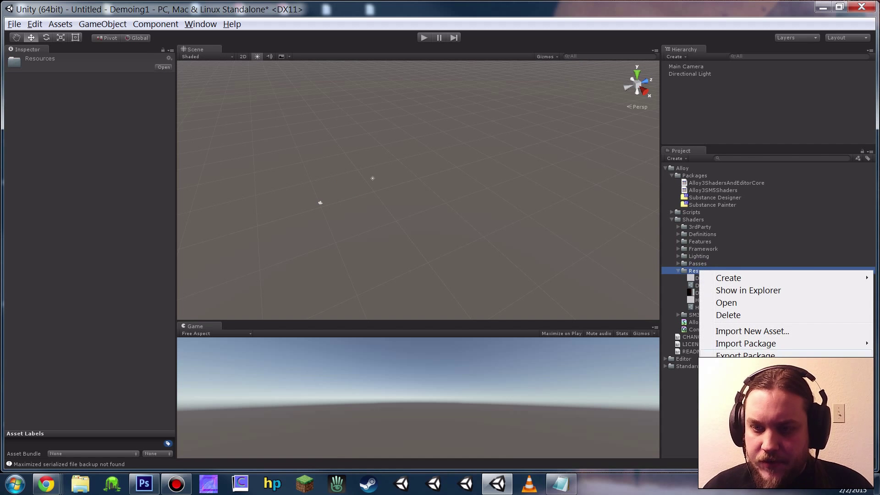
left_click(734, 409)
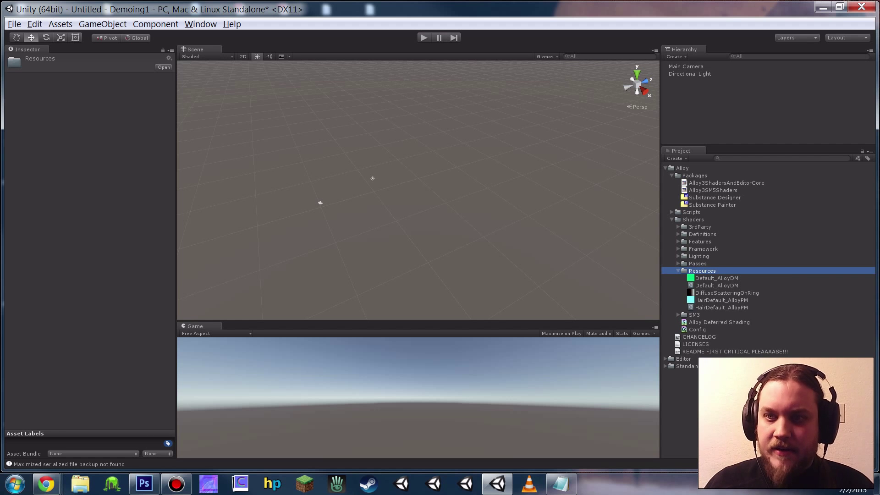
left_click(671, 220)
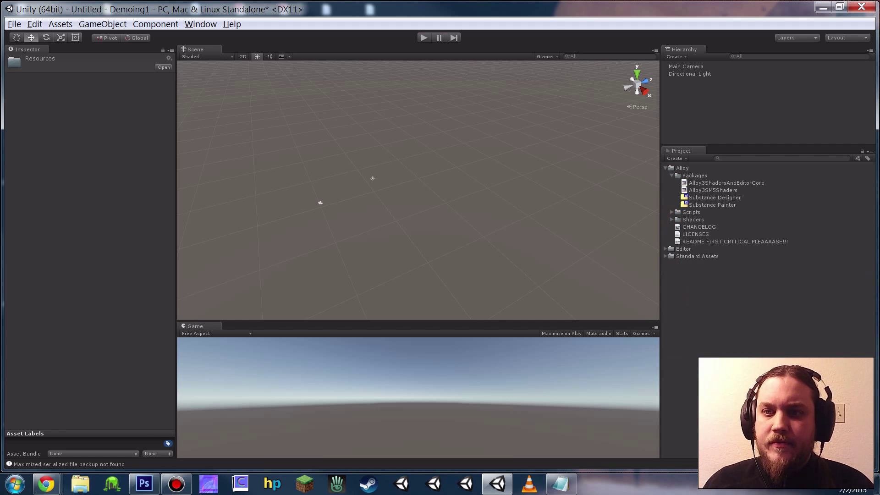
left_click(672, 175)
Open the Lighting window and dock it alongside the Inspector.
left_click(201, 24)
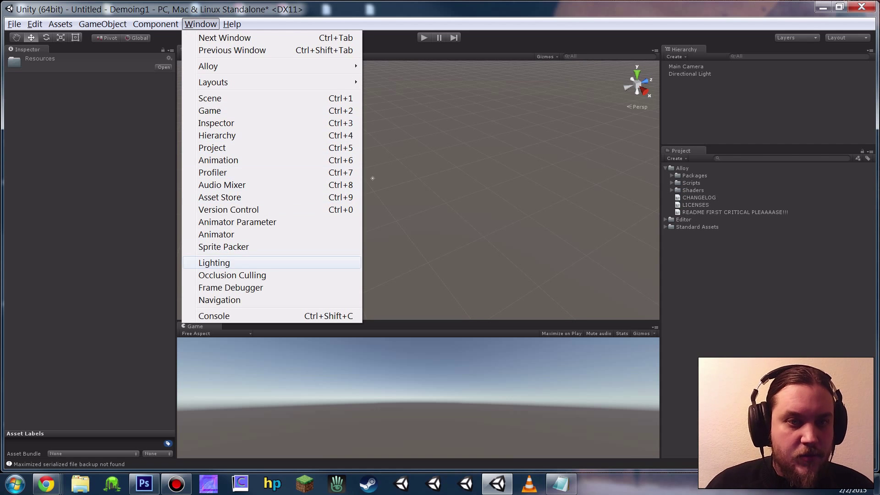
left_click(230, 263)
left_click_drag(33, 9, 80, 5)
left_click_drag(114, 54, 179, 188)
left_click_drag(146, 49, 86, 49)
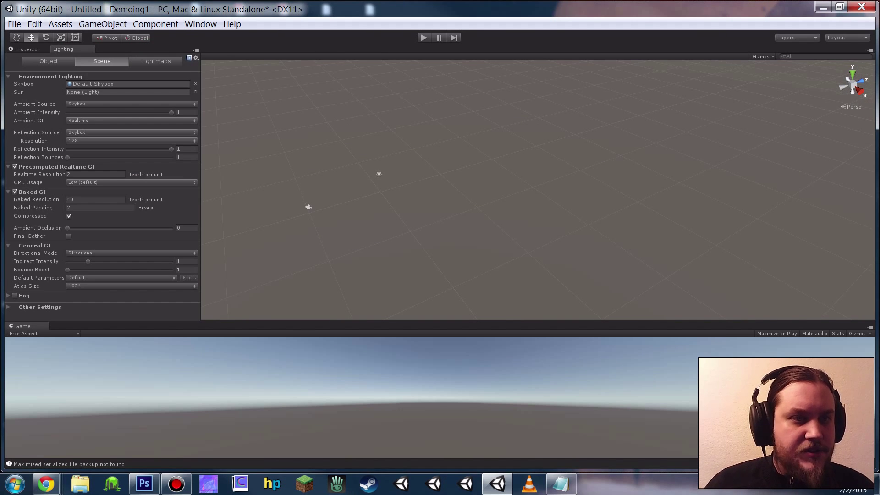
Disable Precomputed Realtime GI and Baked GI in the scene lighting settings and return to the Inspector.
left_click(15, 167)
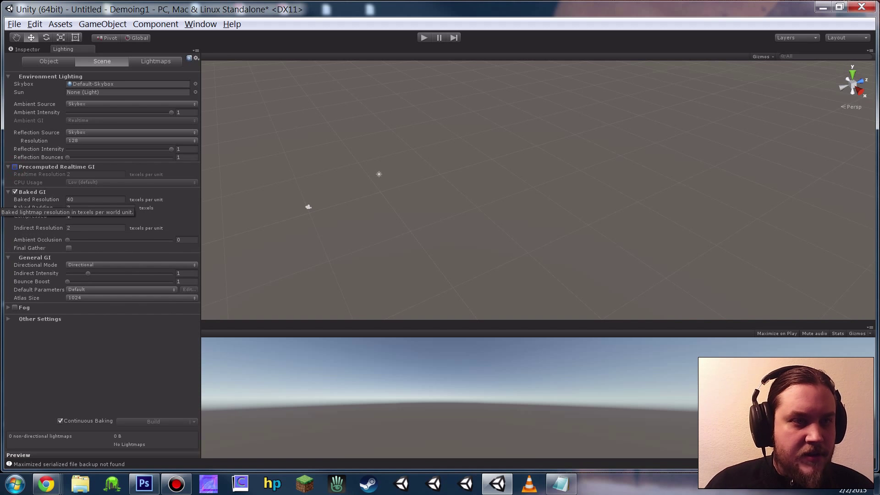
left_click(15, 192)
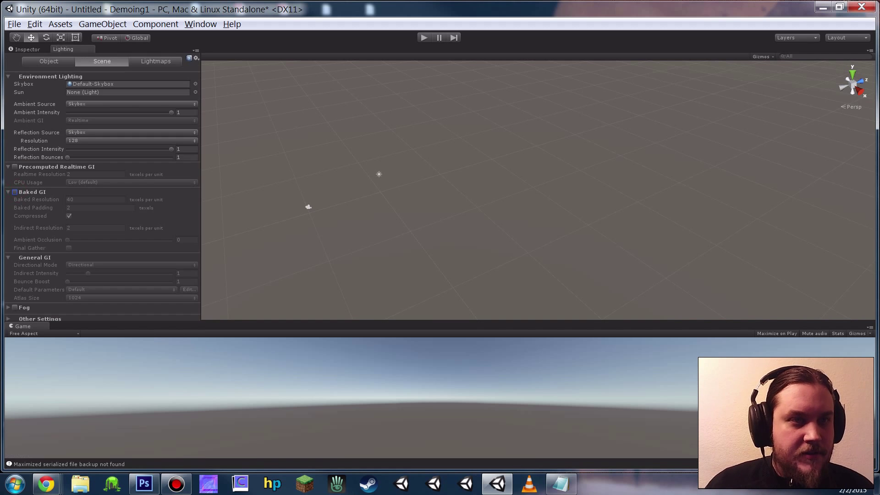
left_click(38, 50)
left_click(559, 168)
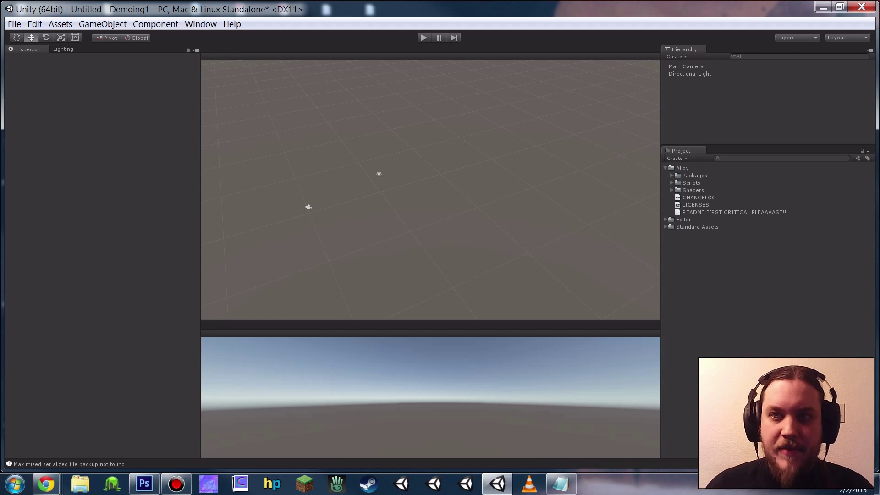
left_click(460, 167)
left_click(446, 163)
left_click(449, 157)
key("shift+space")
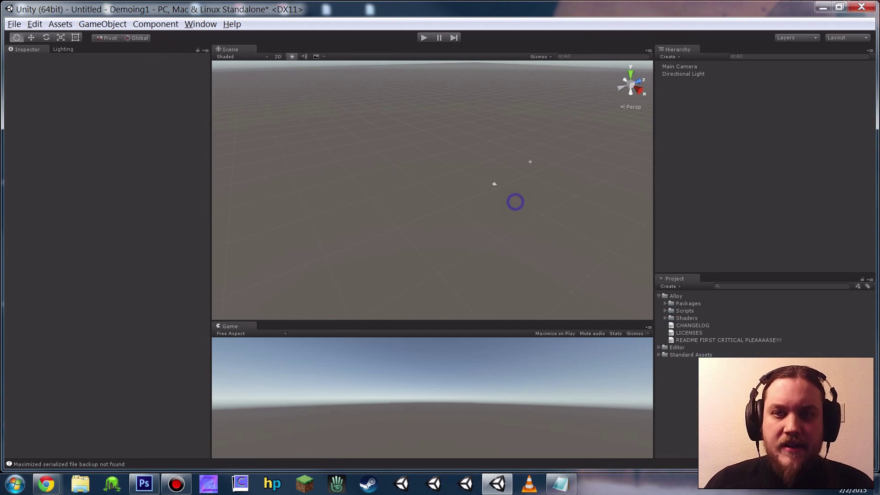
Select the Directional Light in the scene and frame it together with the camera.
left_click_drag(515, 200, 404, 201, "alt")
right_click_drag(405, 201, 439, 201, "alt")
left_click(506, 149)
key("f")
left_click_drag(500, 184, 311, 227, "alt")
right_click_drag(312, 227, 523, 221, "alt")
left_click_drag(523, 221, 637, 217, "alt")
middle_click_drag(421, 266, 408, 225, "alt")
left_click_drag(405, 229, 473, 213, "alt")
right_click_drag(433, 218, 463, 219, "alt")
left_click_drag(390, 229, 437, 221, "alt")
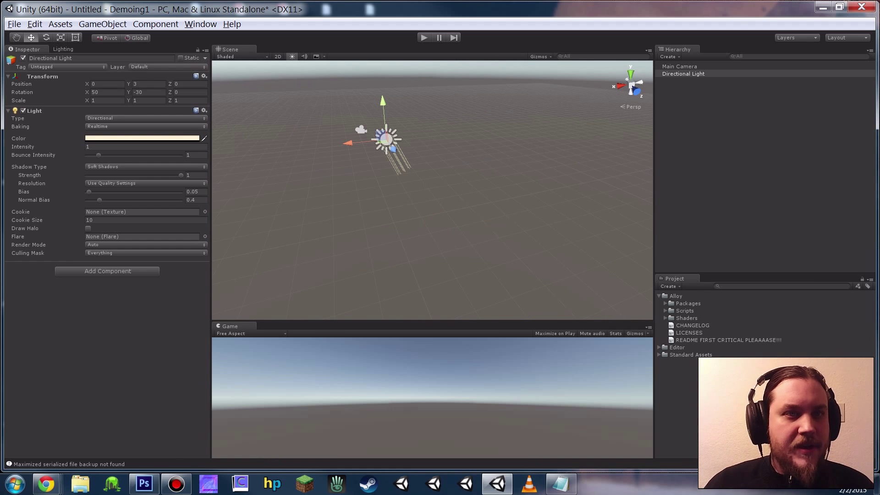
Create a quad and set its position to 0, 0, 0.
left_click(102, 23)
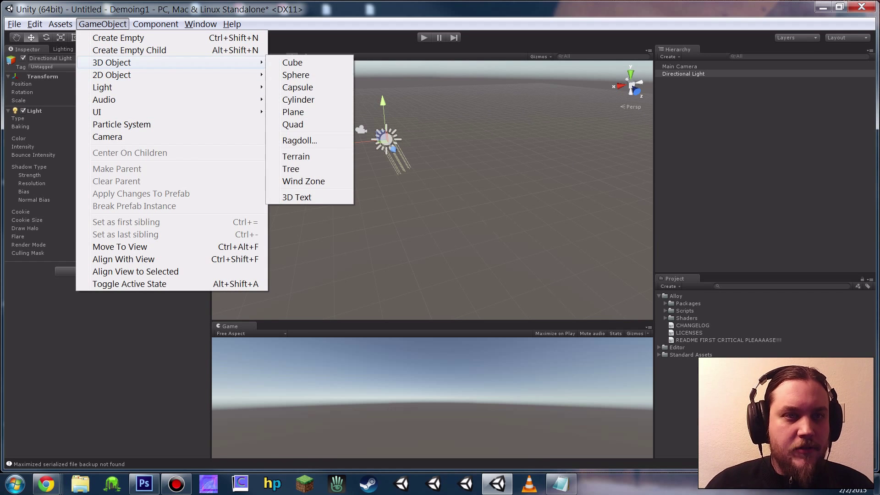
left_click(325, 122)
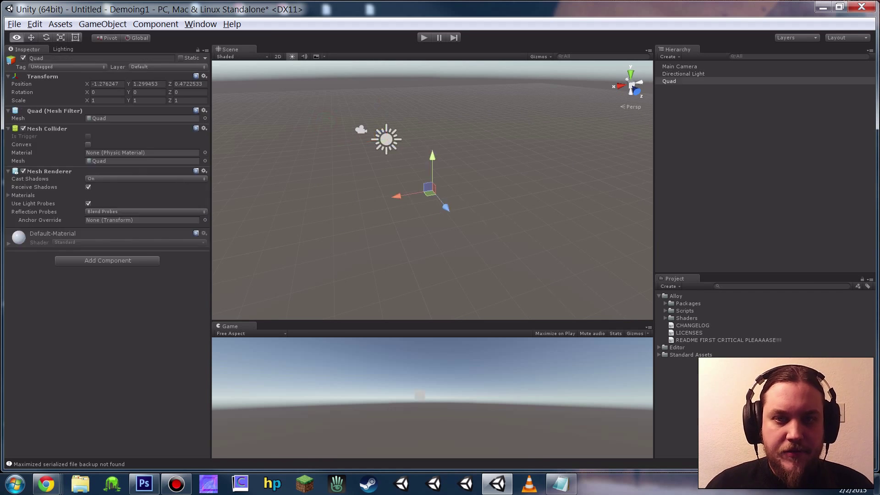
scroll(464, 236, "up", 3)
left_click(107, 84)
type("0")
key("Tab")
type("0")
key("Tab")
type("0")
Rotate the quad 90 degrees about X so it lies flat and scale it uniformly to about 5.16.
left_click_drag(472, 224, 193, 197, "alt")
key("e")
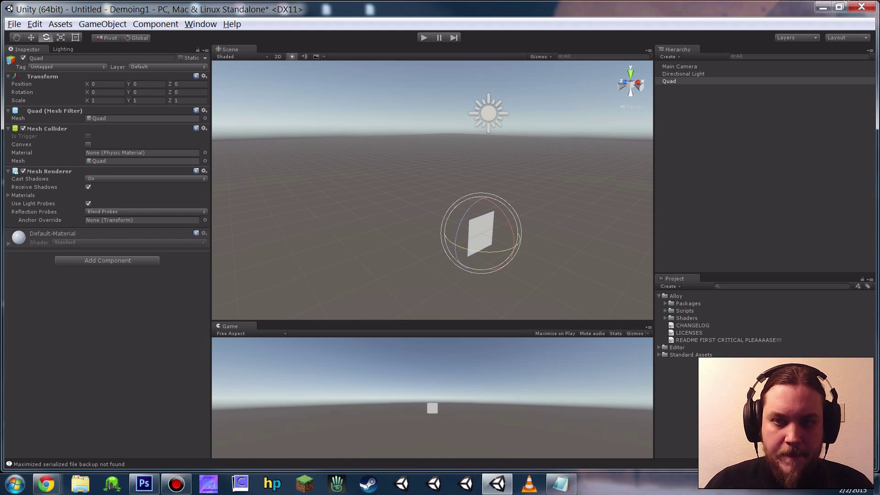
left_click_drag(511, 219, 478, 128, "ctrl")
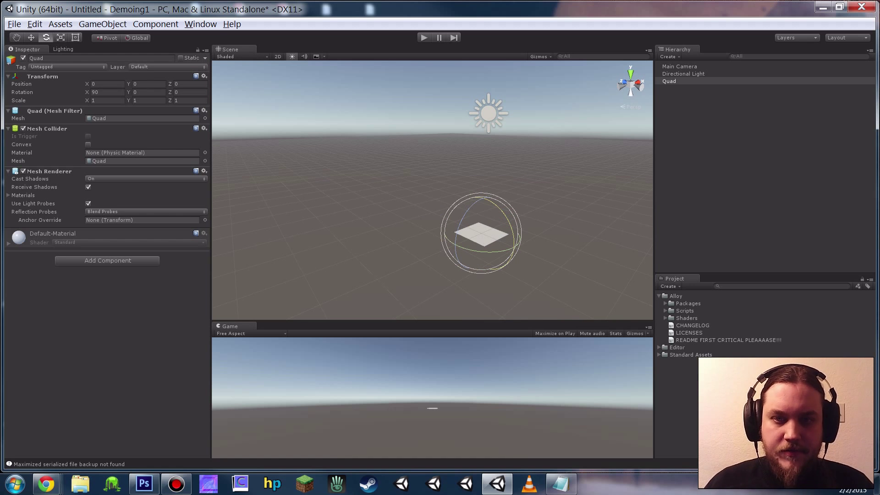
key("r")
left_click_drag(482, 235, 614, 184)
middle_click_drag(596, 197, 525, 152)
left_click_drag(420, 155, 440, 185, "alt")
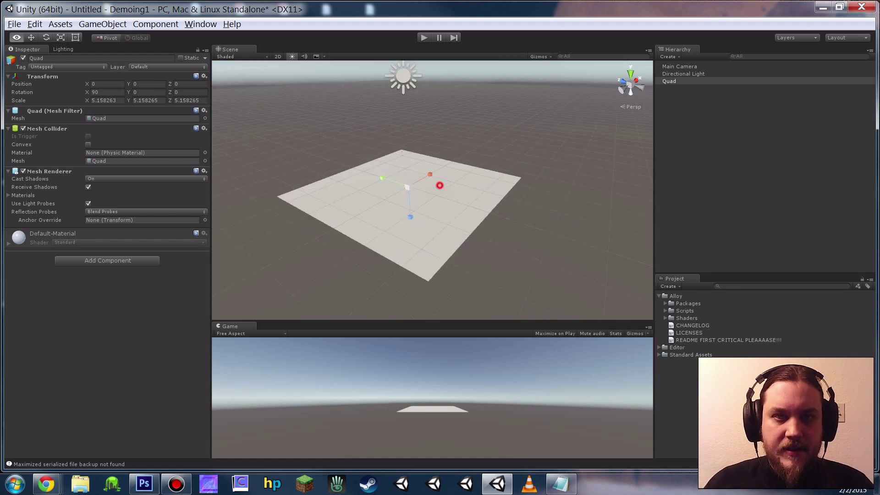
Add a sphere on the quad and clear the selection.
left_click(103, 24)
mouse_move(132, 63)
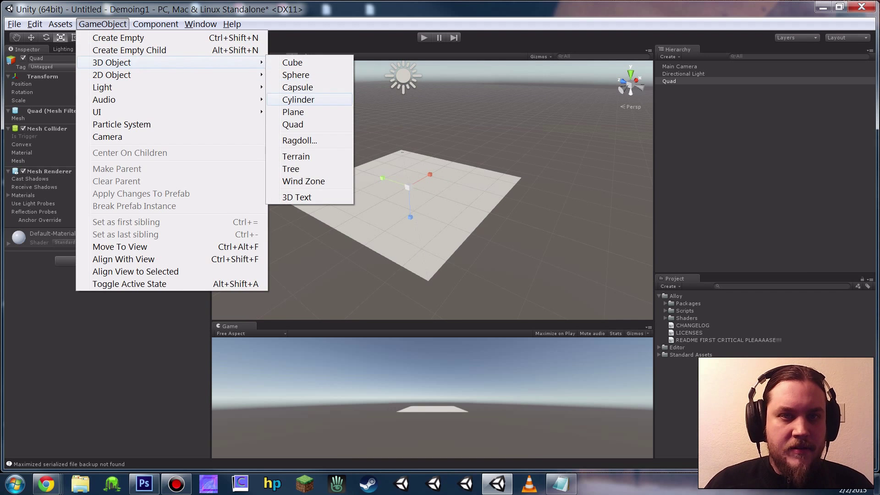
left_click(300, 75)
scroll(346, 185, "up", 5)
left_click_drag(432, 191, 372, 192)
key("w")
right_click_drag(415, 209, 447, 210, "alt")
left_click_drag(447, 211, 408, 211, "alt")
right_click_drag(431, 210, 462, 210, "alt")
left_click(514, 113)
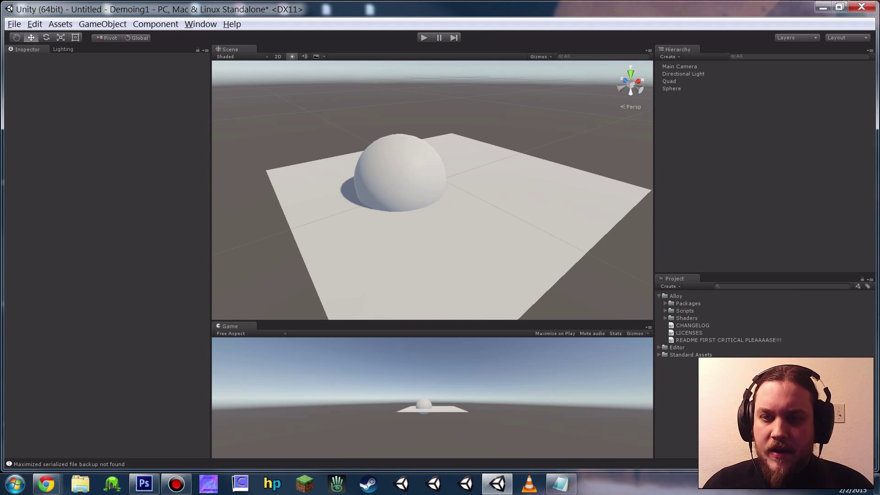
Create a new material with its default name and assign it the Alloy/Core shader.
left_click(669, 286)
left_click(678, 290)
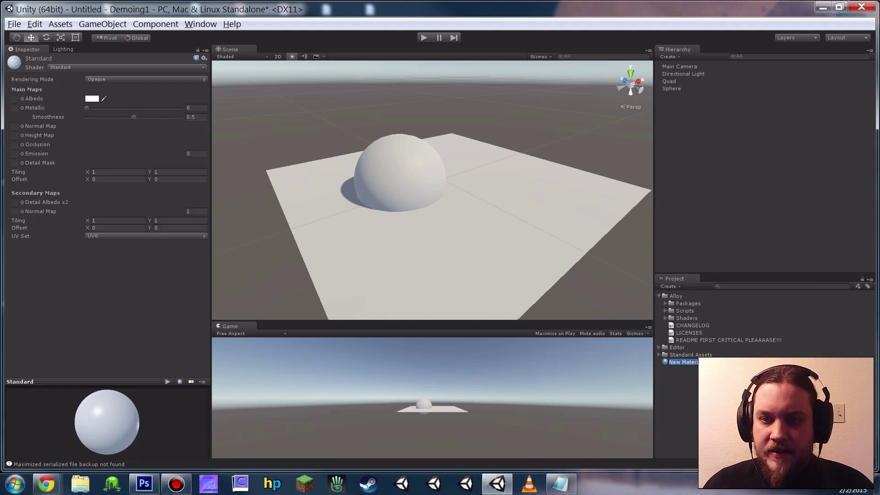
key("Return")
left_click(97, 68)
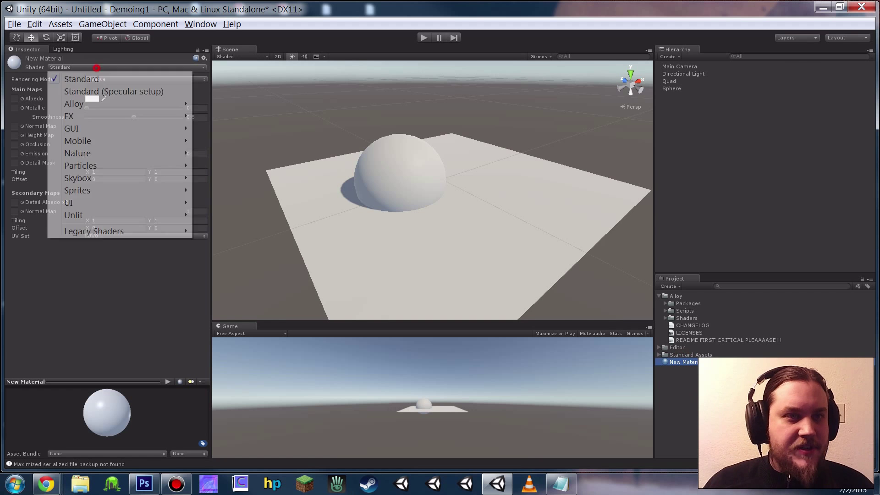
mouse_move(91, 103)
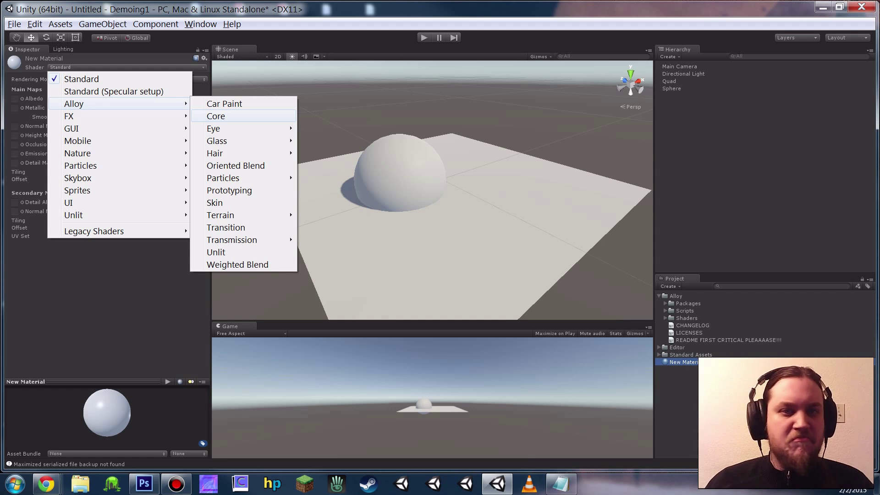
left_click(220, 116)
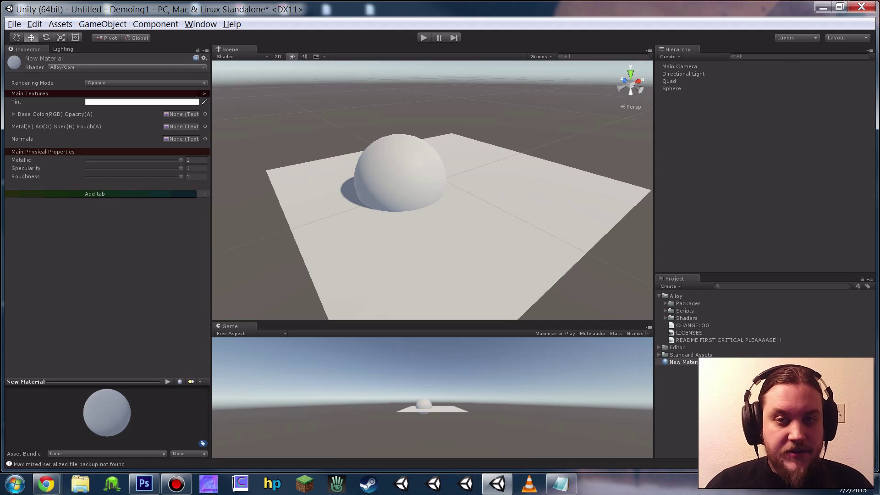
Examine the optional property groups that can be added to the Alloy/Core material, without adding any.
left_click(204, 194)
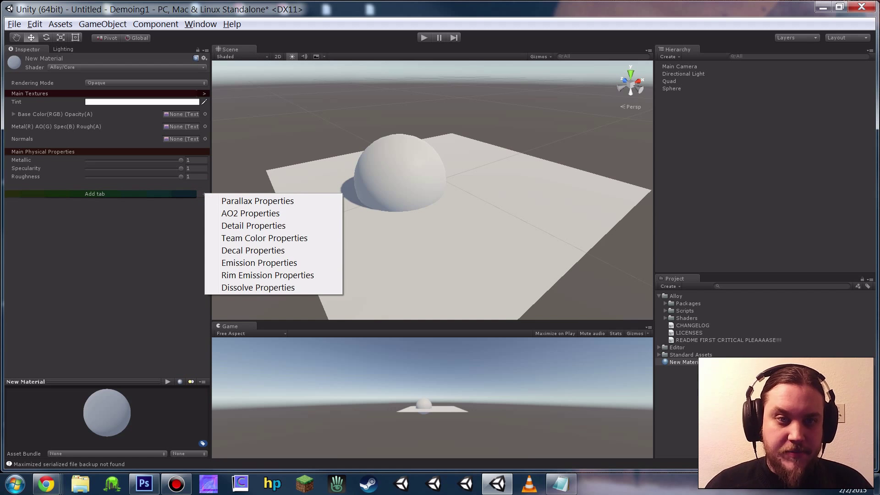
left_click(201, 194)
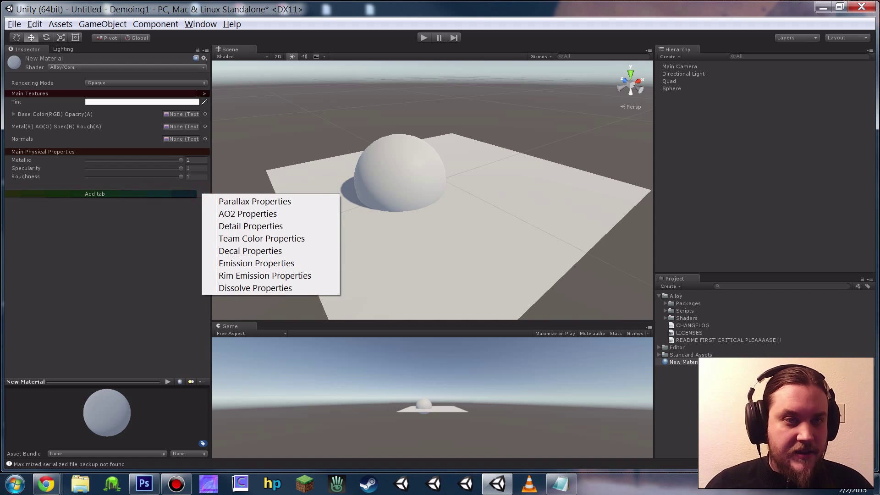
left_click(158, 194)
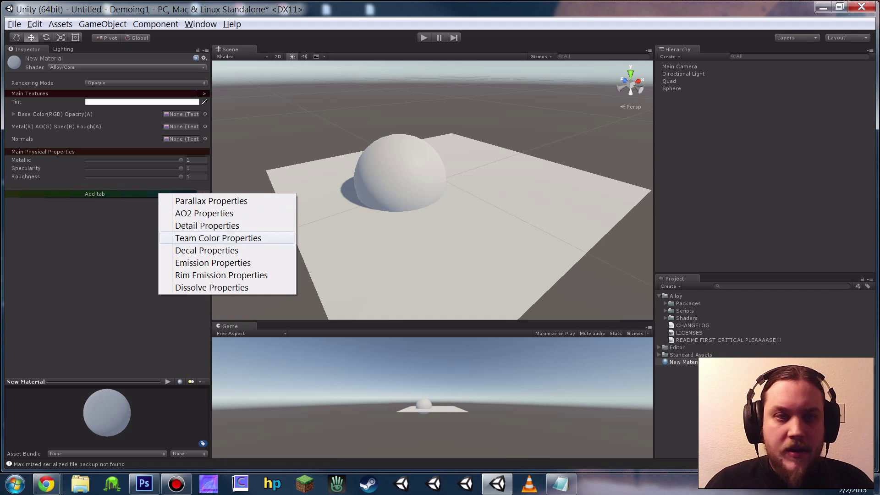
left_click(144, 268)
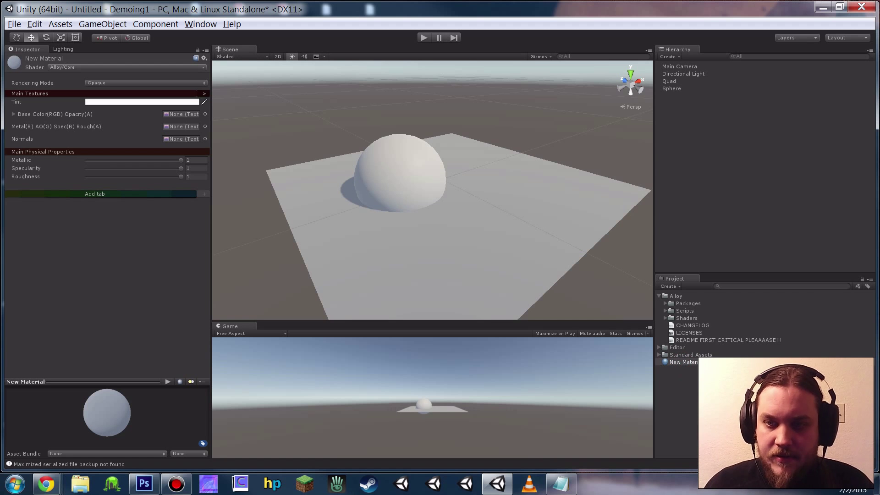
Apply the new material to the sphere and set its Roughness to about 0.364.
left_click_drag(508, 158, 462, 167, "alt")
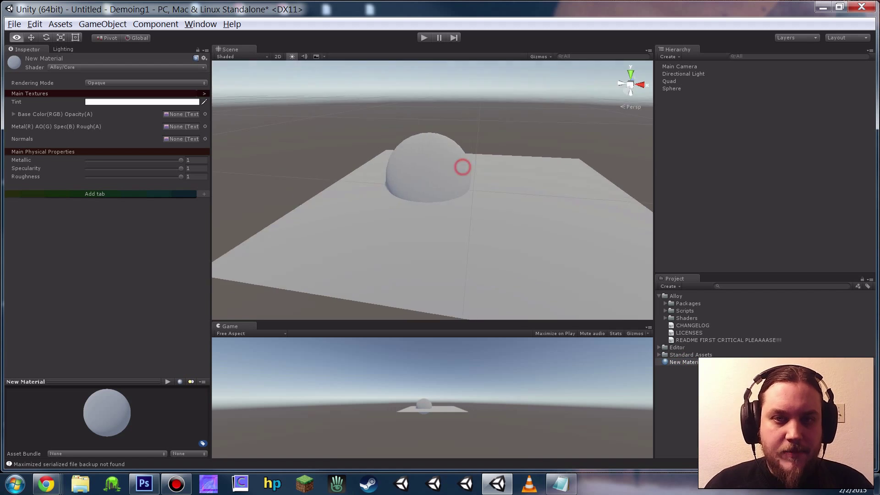
middle_click_drag(462, 167, 313, 137, "alt")
left_click_drag(312, 138, 270, 149, "alt")
middle_click_drag(270, 149, 326, 160, "alt")
left_click_drag(182, 177, 119, 177)
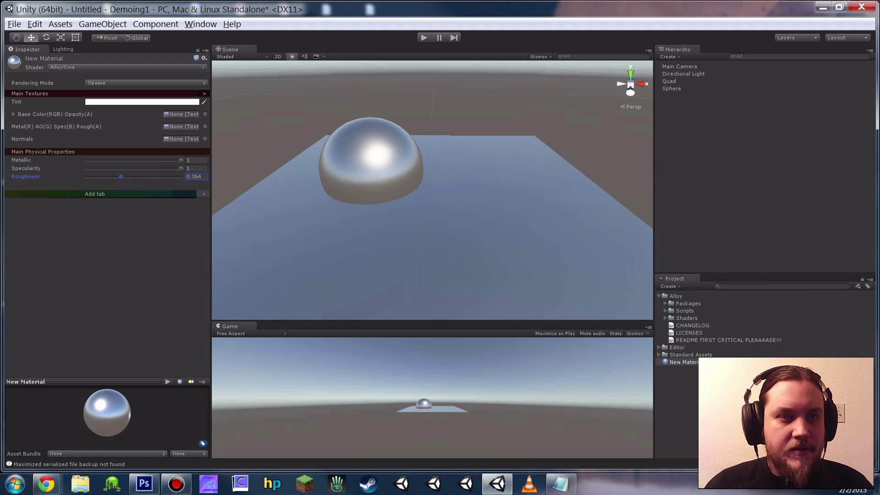
Darken the material's Tint to a light neutral grey, about 189 in red, green and blue.
left_click(143, 102)
left_click_drag(617, 213, 610, 227)
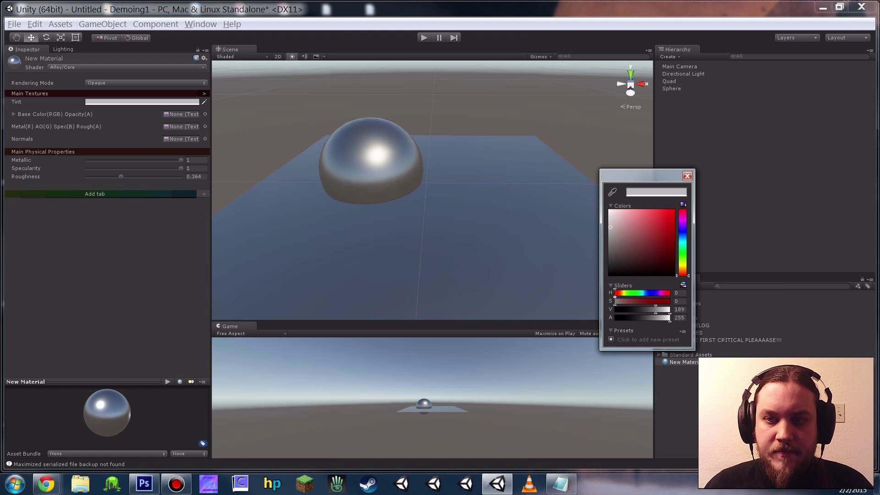
left_click(683, 284)
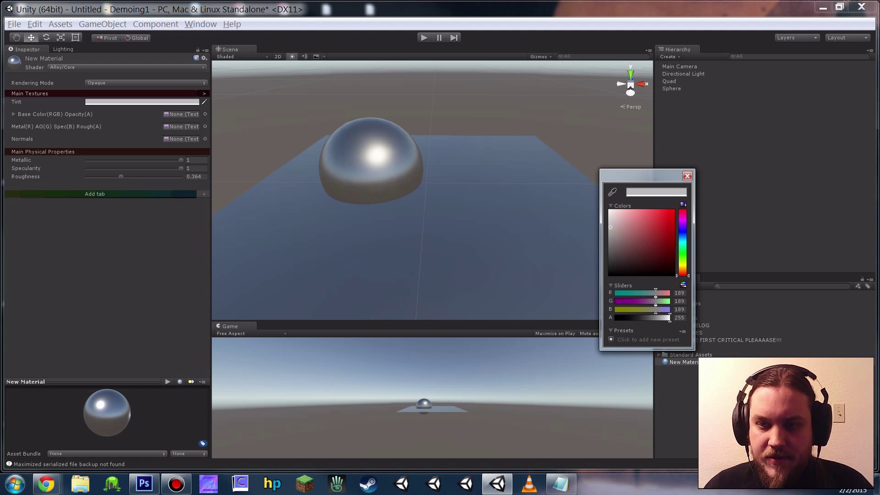
left_click_drag(656, 310, 657, 300)
left_click(688, 176)
left_click_drag(477, 192, 424, 203, "alt")
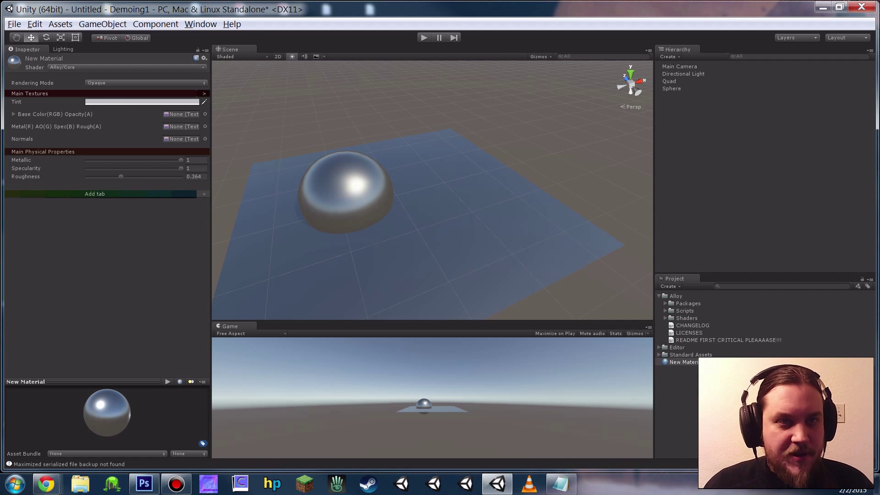
Add a point light to the scene above the quad, beside the sphere.
left_click(102, 24)
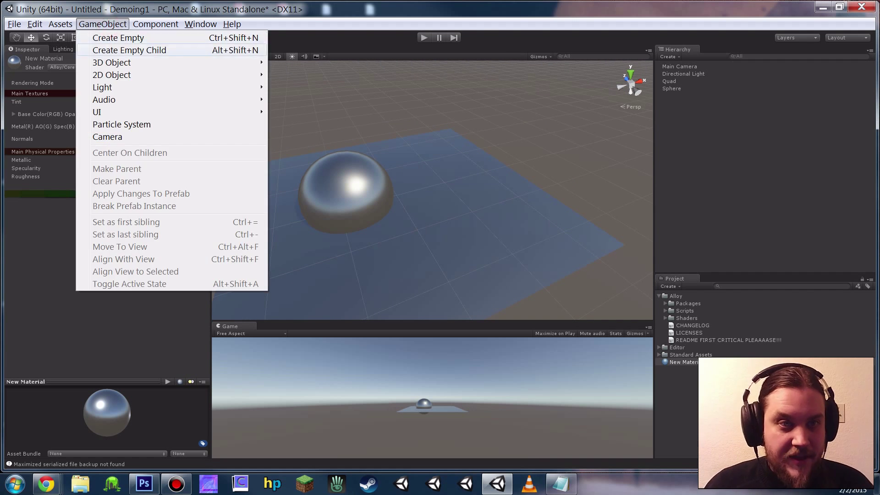
mouse_move(119, 87)
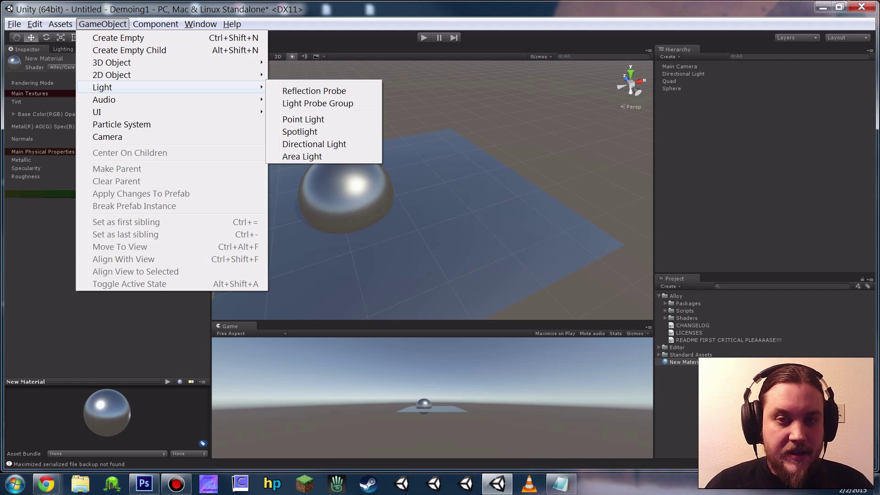
left_click(138, 84)
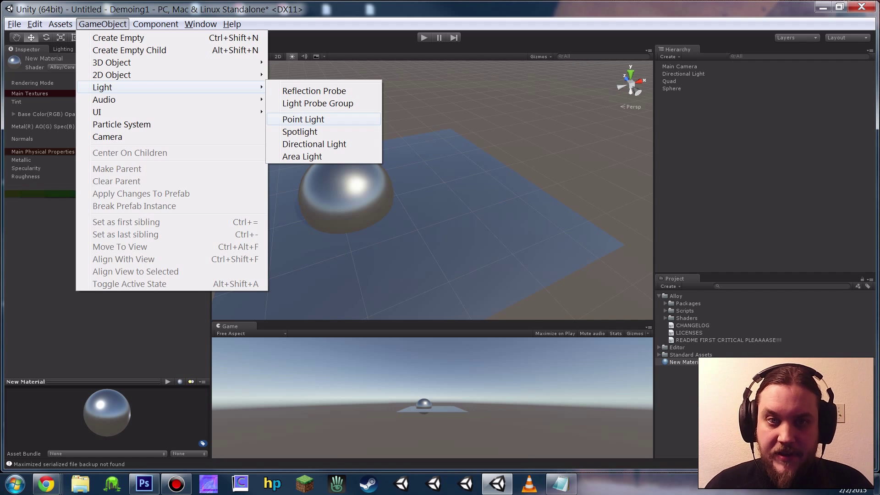
left_click(343, 119)
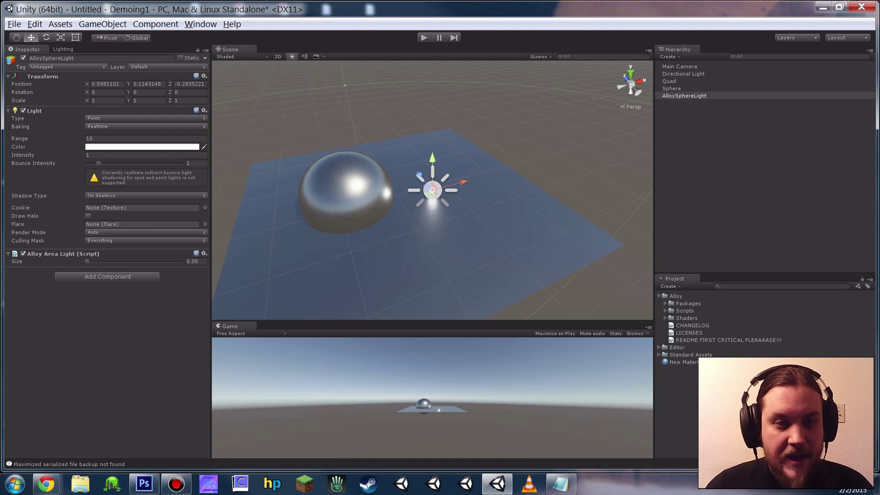
Remove the Alloy Area Light component from the point light and restore it by converting the light to an area light.
right_click(54, 254)
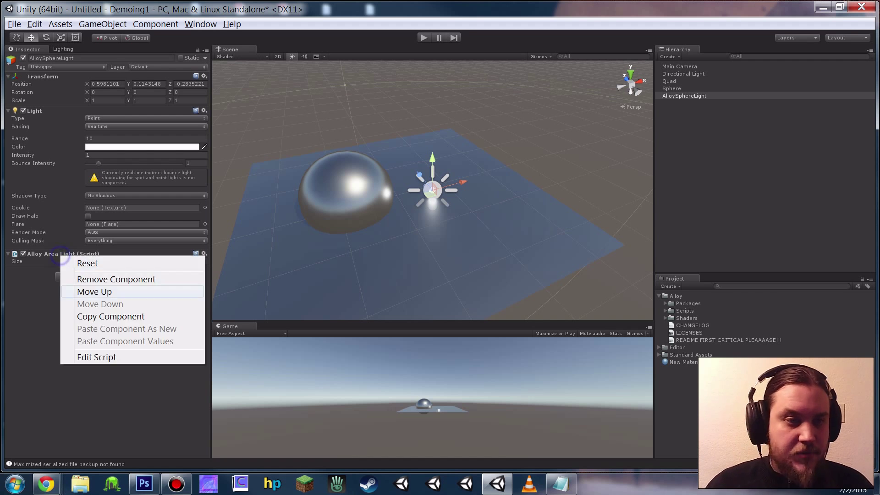
left_click(95, 279)
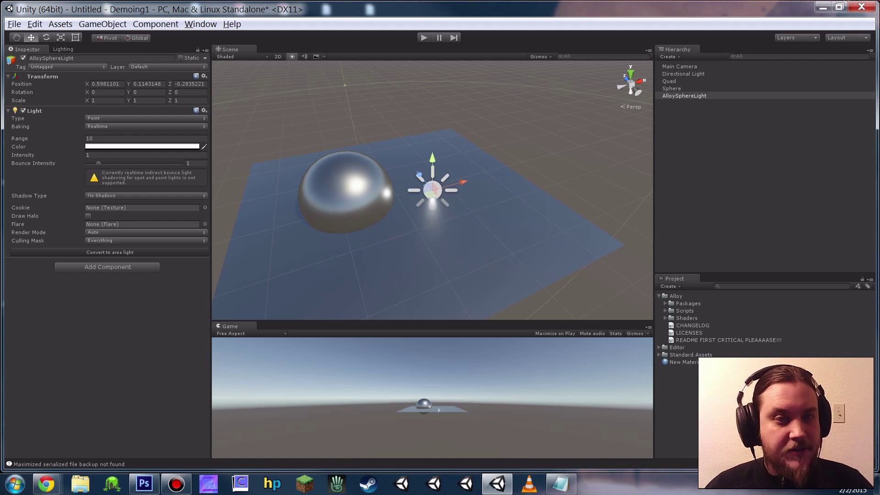
left_click(117, 252)
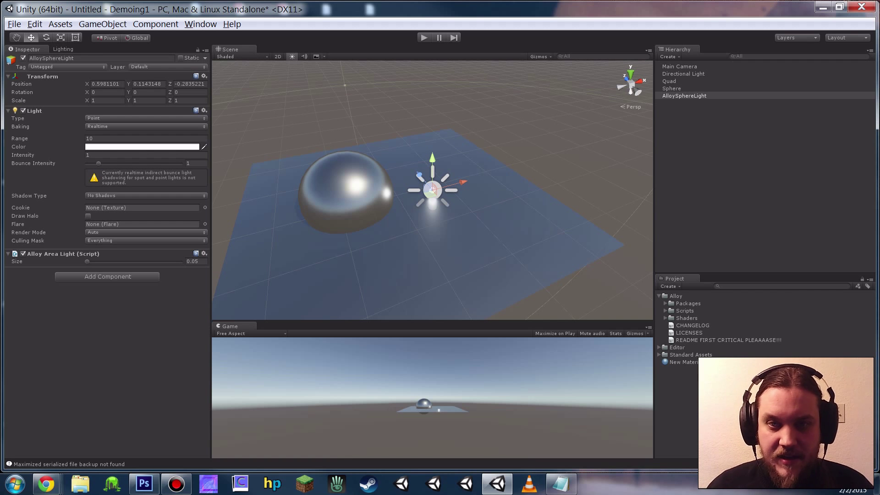
Move the sphere light to about X 1.15, Y 0.57 and set its Intensity to 3.
right_click_drag(535, 202, 507, 201, "alt")
left_click_drag(430, 188, 451, 166)
left_click_drag(24, 155, 427, 155)
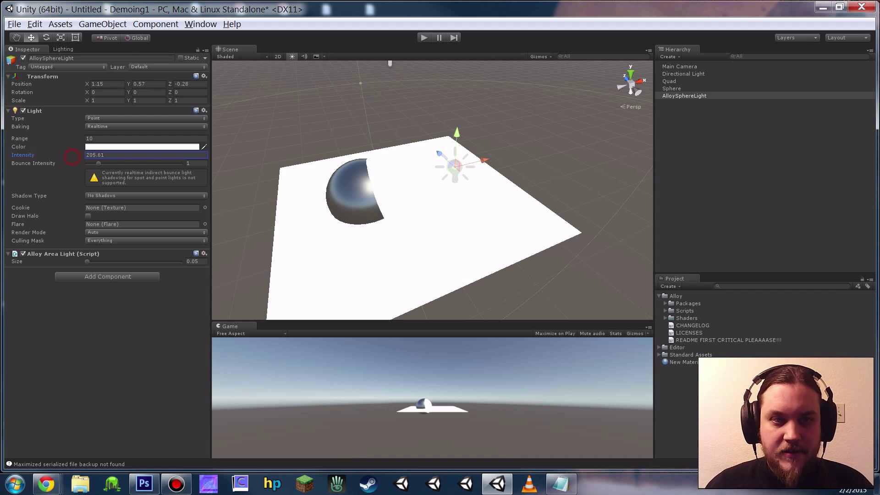
left_click_drag(461, 206, 378, 205, "alt")
left_click(125, 154)
type("3")
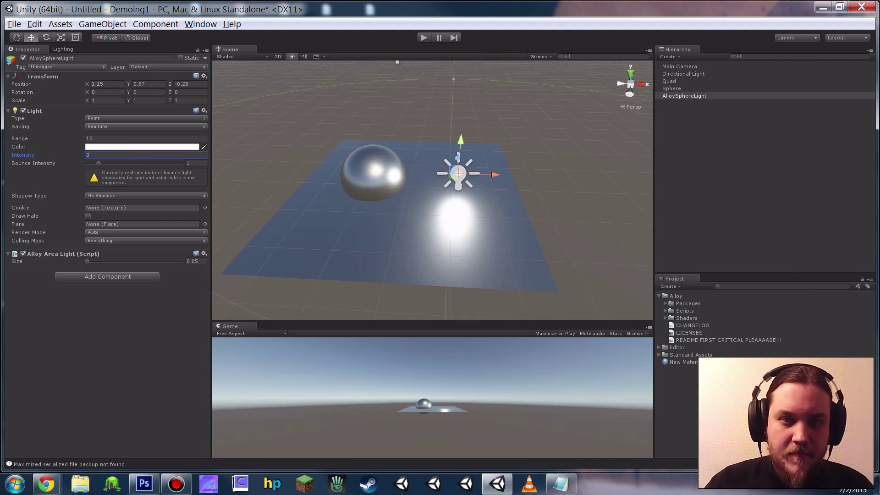
Move the light up and back over the quad, to about Y 1.427 and Z 0.84.
left_click_drag(367, 194, 337, 192, "alt")
right_click_drag(337, 192, 448, 207, "alt")
left_click_drag(448, 207, 388, 188, "alt")
right_click_drag(387, 188, 442, 229, "alt")
left_click_drag(444, 232, 463, 233, "alt")
left_click_drag(482, 171, 524, 49)
left_click_drag(528, 94, 497, 137, "alt")
right_click_drag(498, 137, 528, 171, "alt")
left_click_drag(528, 171, 300, 208, "alt")
right_click_drag(301, 208, 320, 216, "alt")
middle_click_drag(246, 268, 293, 208, "alt")
right_click_drag(294, 209, 316, 223, "alt")
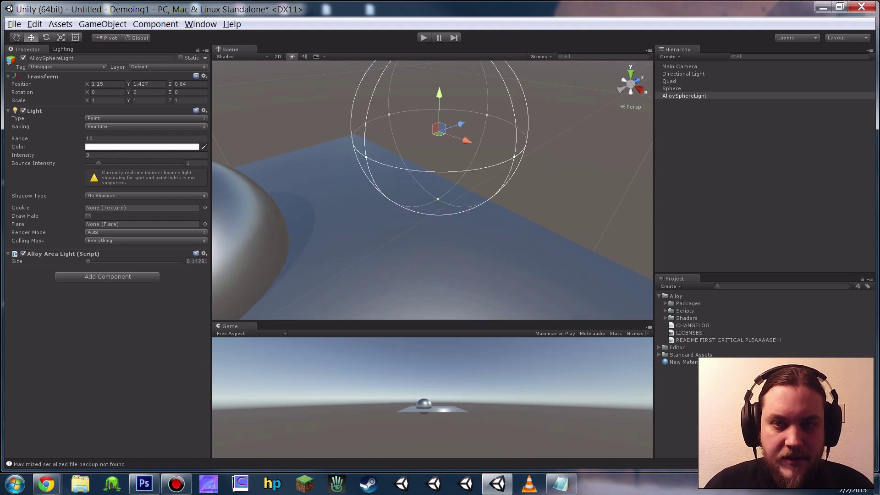
Enlarge the area light's Size to about 0.58 and lower the light to about Y 1.255.
left_click_drag(87, 262, 90, 261)
right_click_drag(468, 294, 230, 257, "alt")
left_click_drag(229, 256, 288, 224, "alt")
right_click_drag(288, 224, 257, 208, "alt")
left_click_drag(340, 230, 411, 249, "alt")
right_click_drag(411, 250, 385, 218, "alt")
left_click_drag(385, 218, 397, 197, "alt")
left_click_drag(443, 99, 442, 138)
left_click_drag(89, 261, 92, 262)
left_click_drag(443, 146, 443, 116)
left_click_drag(257, 278, 261, 251, "alt")
scroll(262, 251, "up", 6)
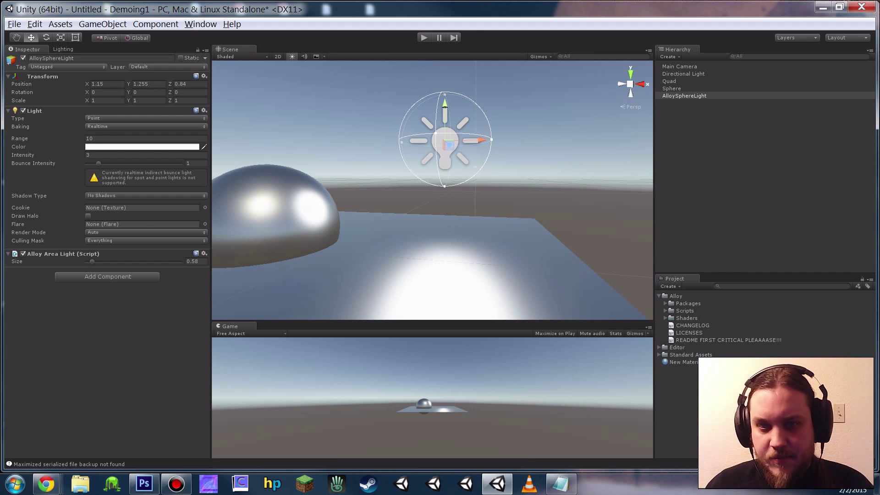
Lower the light closer to the quad, to a height of about Y 0.79.
left_click_drag(446, 104, 444, 108)
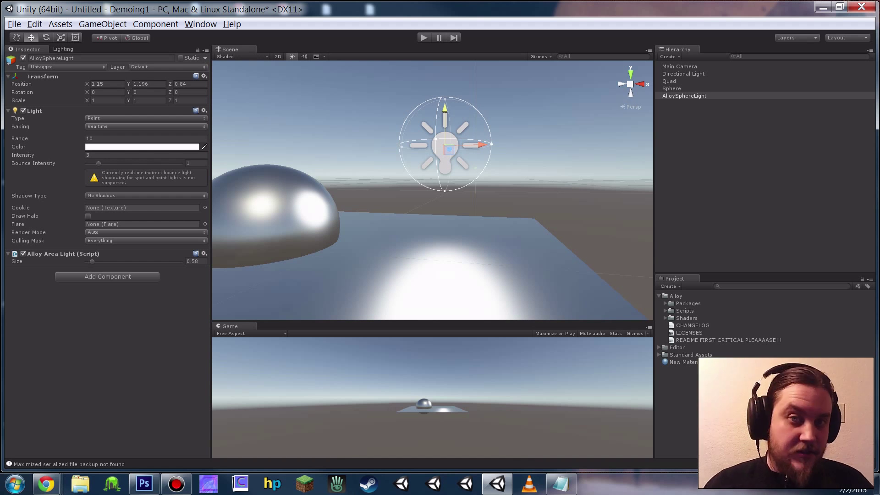
left_click_drag(444, 113, 445, 188)
middle_click_drag(422, 248, 420, 211)
right_click_drag(358, 226, 463, 223, "alt")
left_click_drag(477, 223, 532, 211, "alt")
right_click_drag(541, 207, 465, 182, "alt")
left_click_drag(438, 152, 439, 132)
right_click_drag(440, 184, 495, 192, "alt")
left_click_drag(495, 193, 497, 234, "alt")
Reduce the area light's Size to 0, raise it to 0.1, and inspect the highlights on the sphere and quad.
left_click_drag(92, 261, 85, 262)
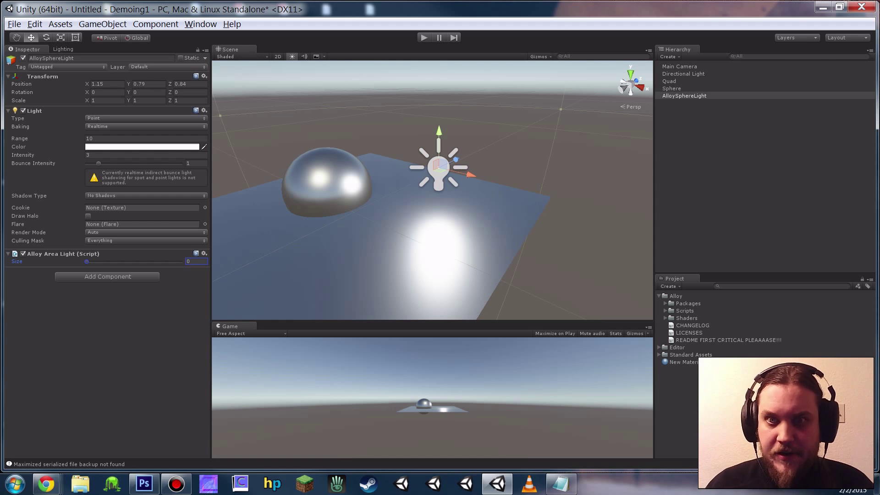
left_click_drag(88, 262, 89, 261)
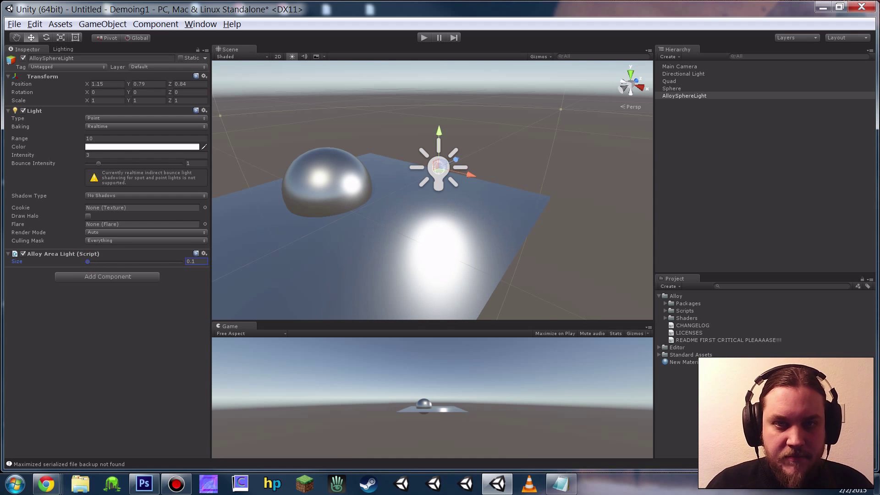
right_click_drag(395, 151, 444, 133, "alt")
middle_click_drag(445, 132, 428, 180, "alt")
right_click_drag(292, 212, 394, 215, "alt")
left_click_drag(477, 293, 472, 263, "alt")
middle_click_drag(363, 270, 404, 231, "alt")
right_click_drag(405, 231, 445, 225, "alt")
left_click_drag(508, 202, 518, 224, "alt")
right_click_drag(449, 225, 364, 236, "alt")
middle_click_drag(364, 236, 481, 208, "alt")
left_click_drag(521, 204, 595, 172, "alt")
Select the sphere and set its material's Roughness to 0.
left_click_drag(453, 156, 390, 188)
left_click(390, 188)
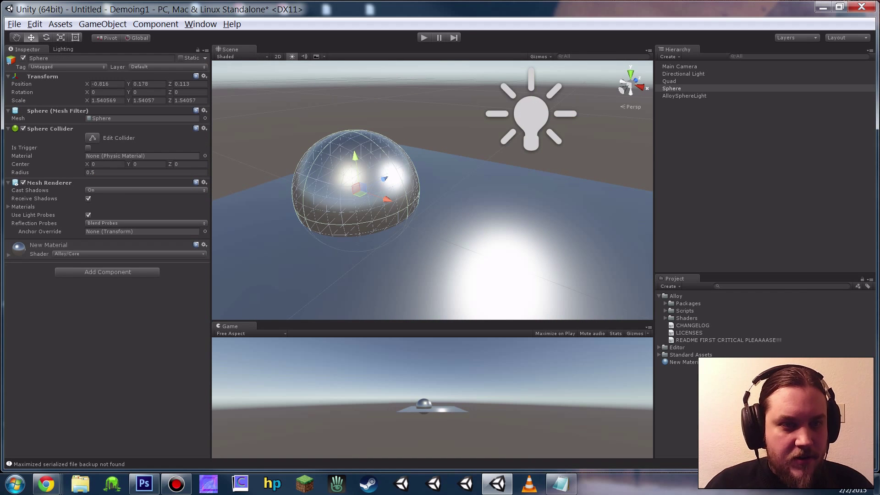
left_click_drag(121, 363, 86, 364)
right_click_drag(366, 169, 410, 174, "alt")
scroll(458, 193, "down", 5)
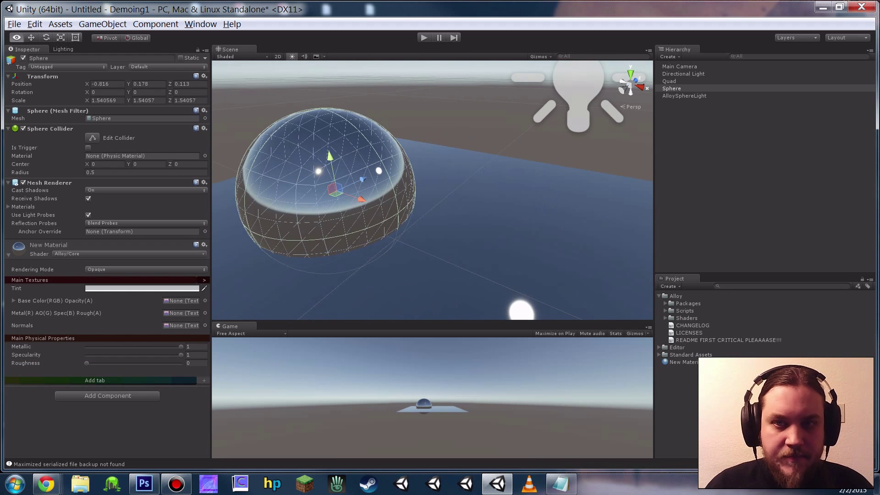
Reduce the area light's Size to its minimum, enlarge it for a big round highlight, and raise the light slightly.
left_click(553, 99)
left_click_drag(88, 261, 86, 261)
left_click_drag(473, 238, 460, 260, "alt")
left_click_drag(87, 262, 95, 261)
scroll(489, 228, "down", 1, "alt")
middle_click_drag(488, 228, 452, 243, "alt")
mouse_move(460, 144)
left_mouse_down()
mouse_move(475, 138)
mouse_move(480, 162)
mouse_move(480, 112)
mouse_move(460, 136)
left_mouse_up()
Set the Roughness of the sphere's material to about 0.272.
left_click(329, 202)
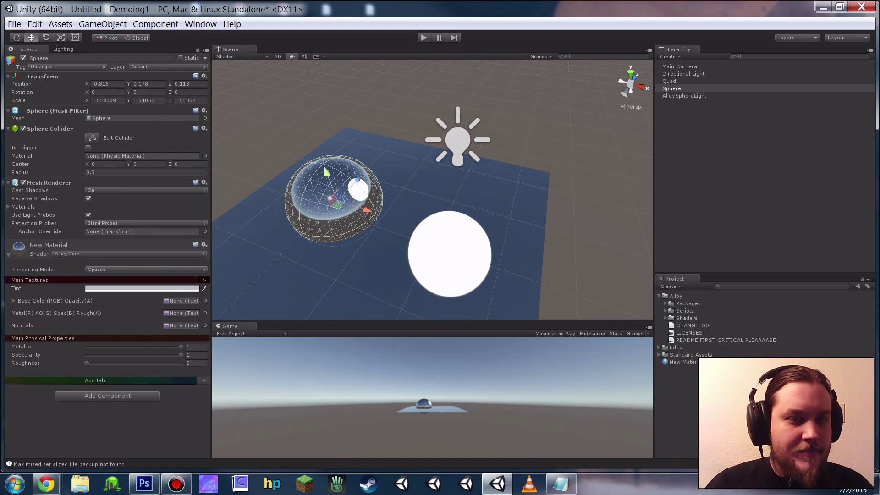
left_click_drag(86, 363, 112, 363)
left_click_drag(357, 209, 454, 180, "alt")
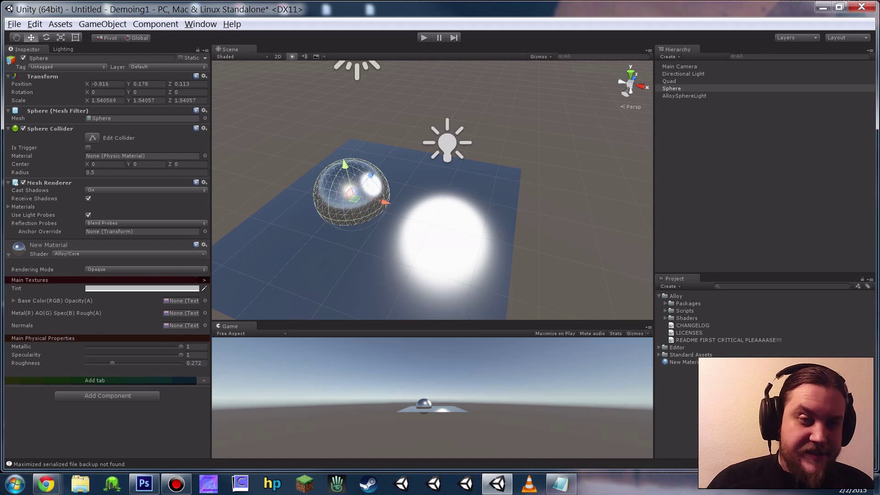